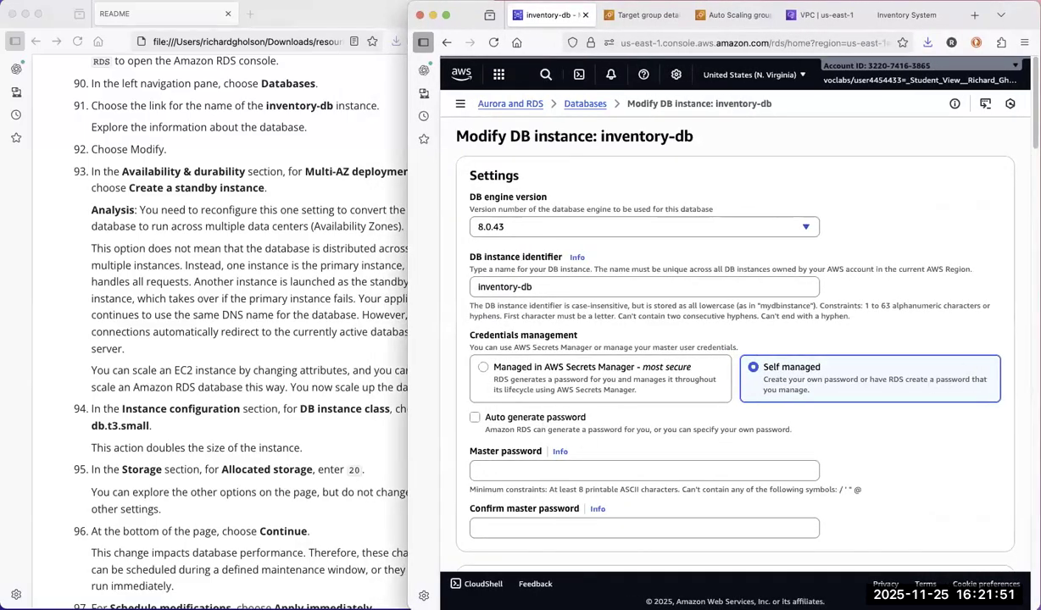
Set the Multi-AZ deployment of inventory-db to create a standby instance.
scroll(729, 339, down, 5)
scroll(729, 339, down, 4)
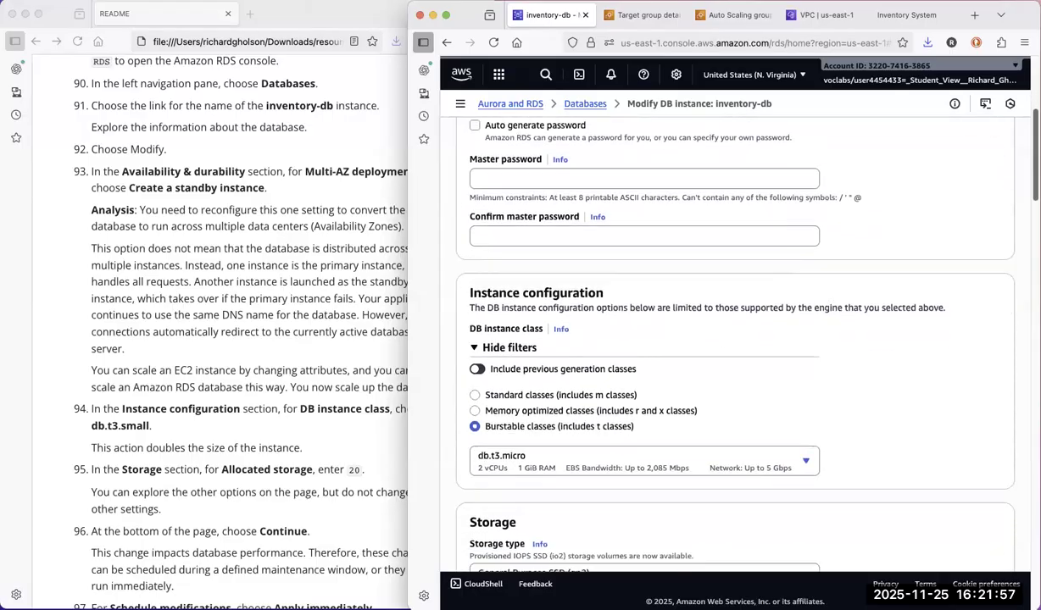
scroll(729, 339, down, 2)
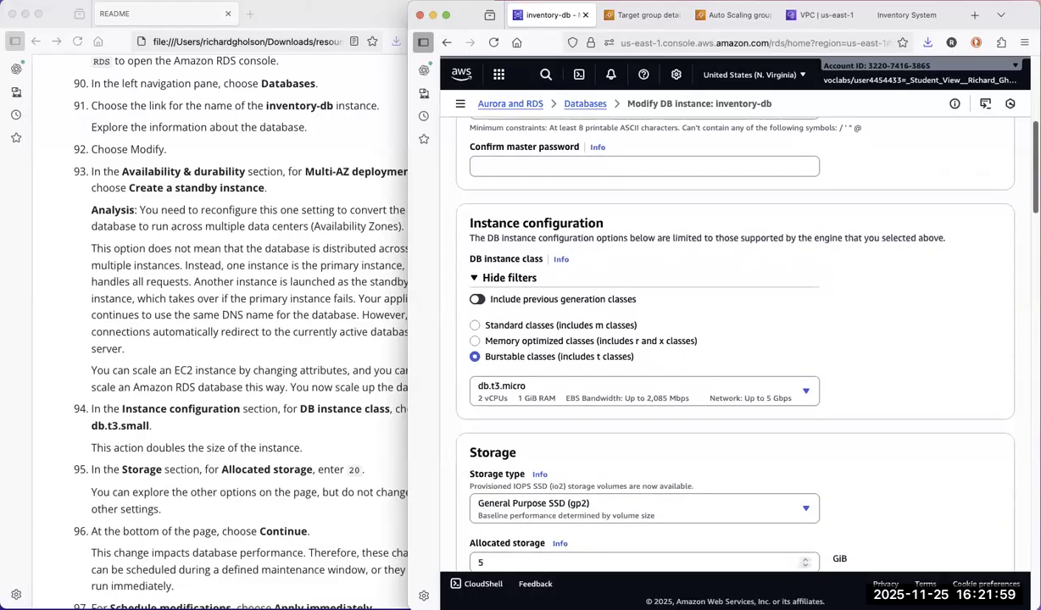
scroll(729, 339, down, 3)
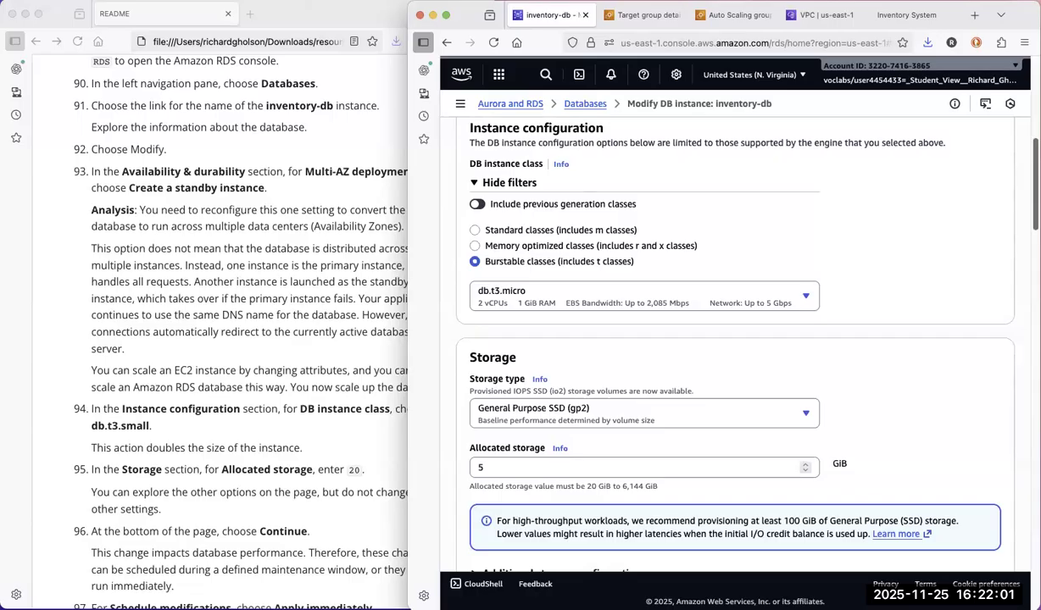
scroll(729, 339, down, 3)
scroll(729, 339, down, 5)
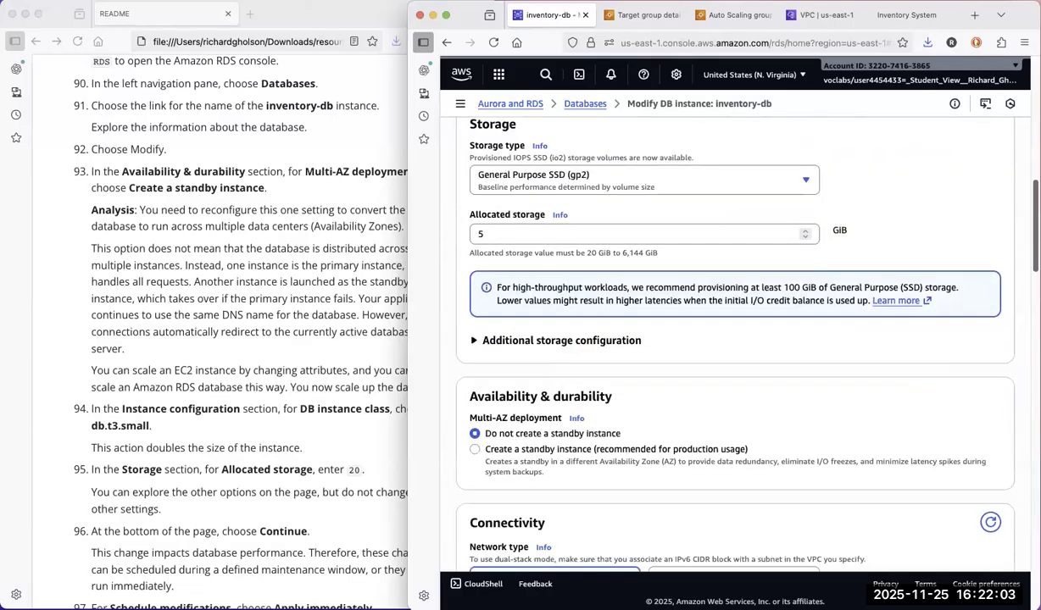
scroll(729, 339, down, 4)
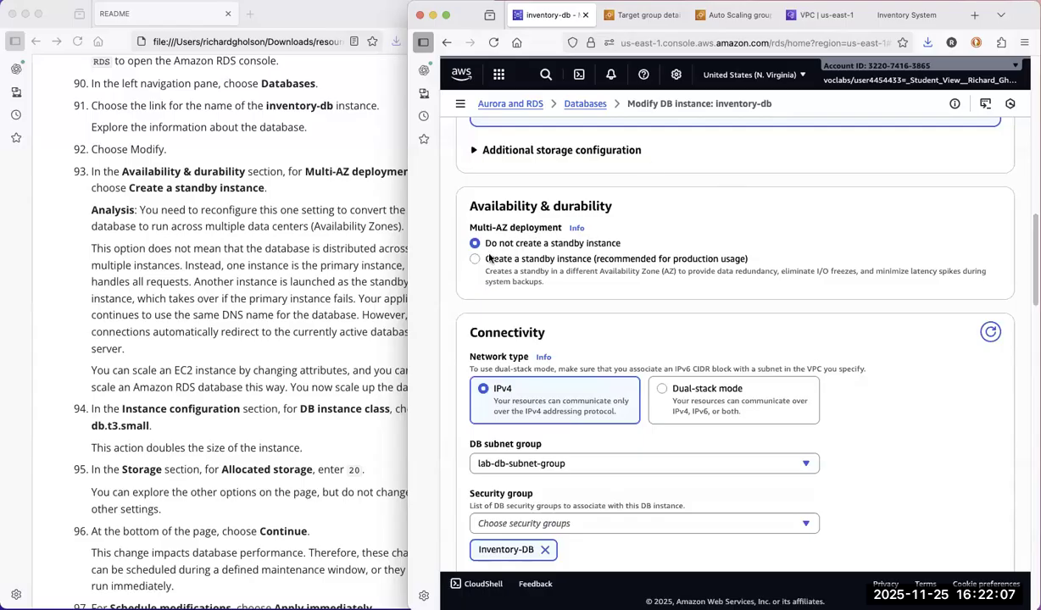
click(475, 258)
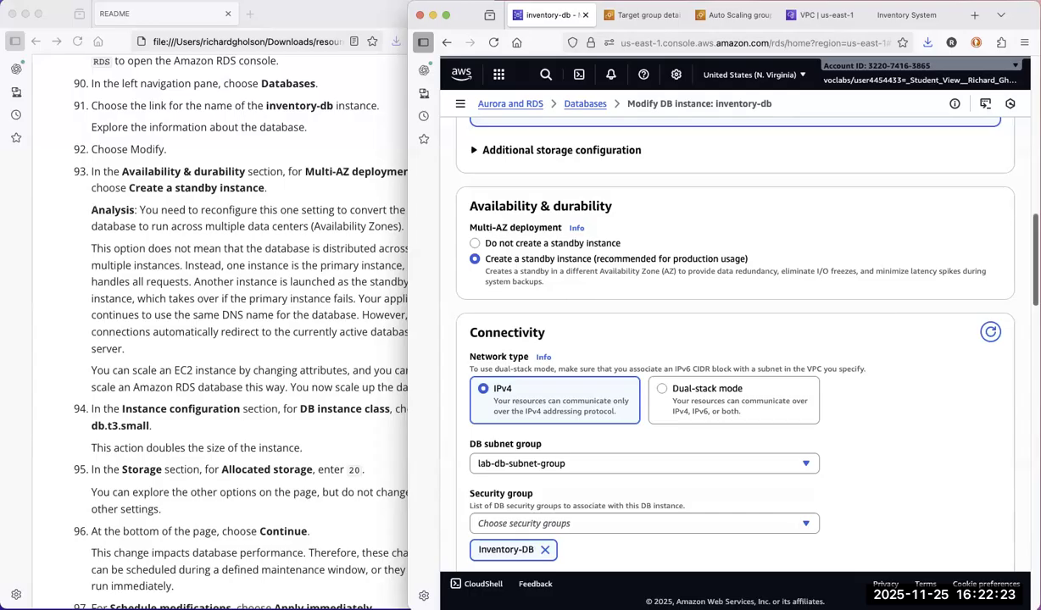
Check the README instructions and set the DB instance class to db.t3.small.
scroll(734, 339, down, 3)
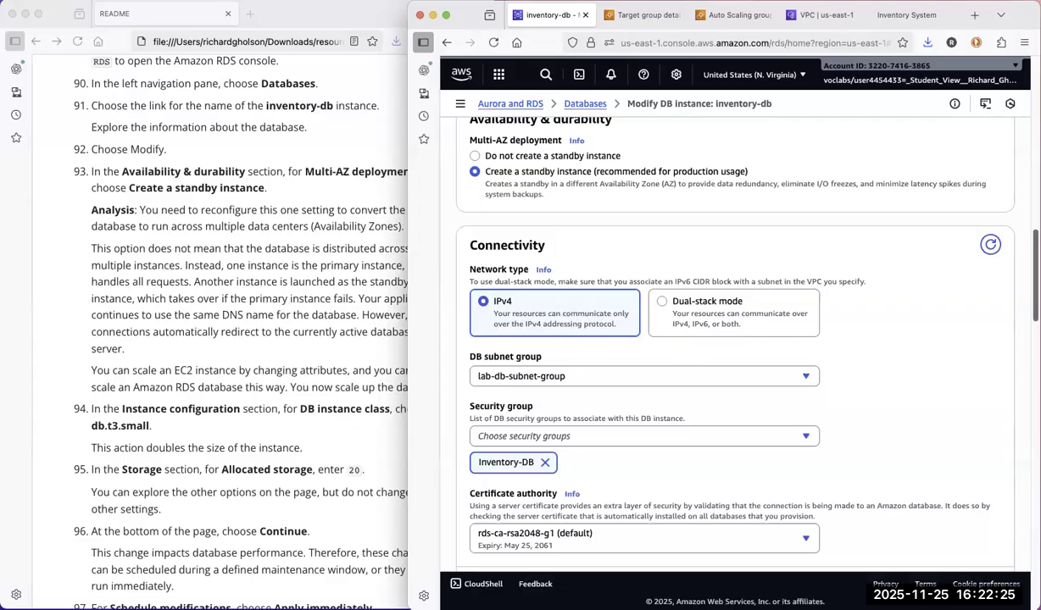
scroll(734, 339, down, 1)
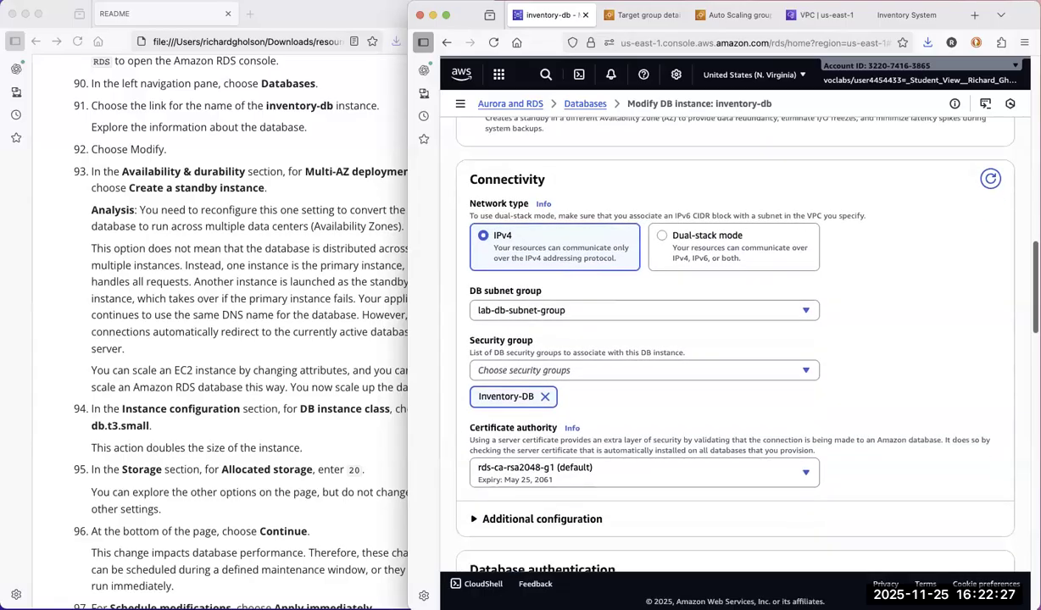
scroll(734, 339, down, 2)
scroll(734, 339, down, 1)
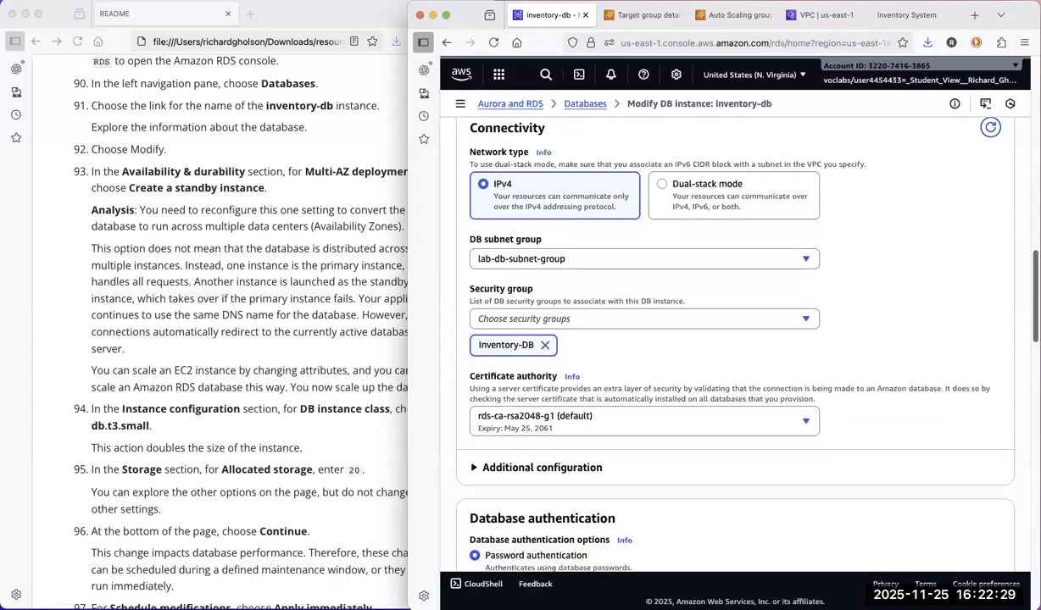
scroll(734, 339, down, 1)
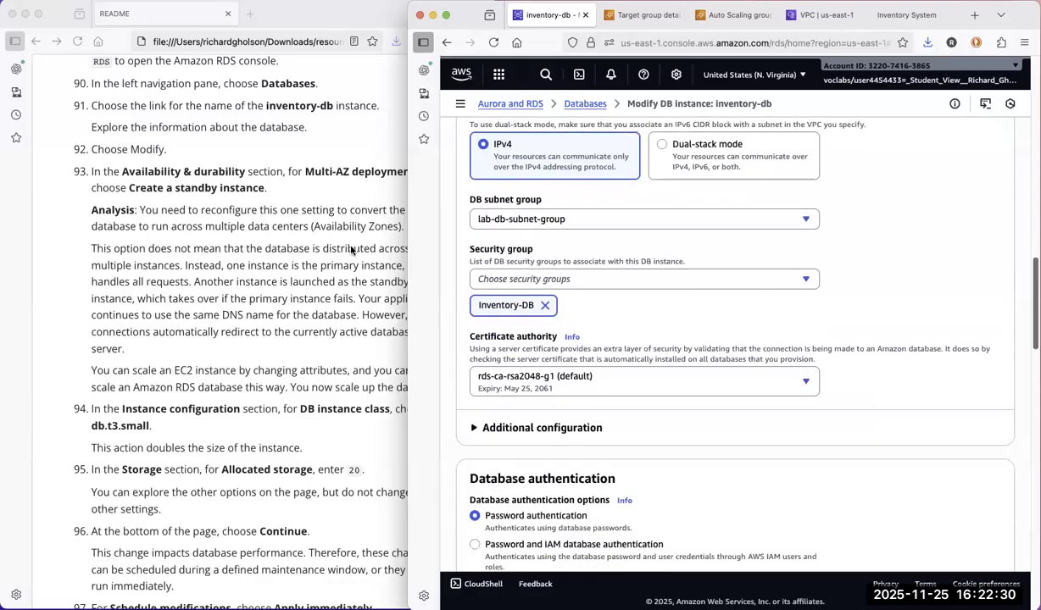
click(185, 196)
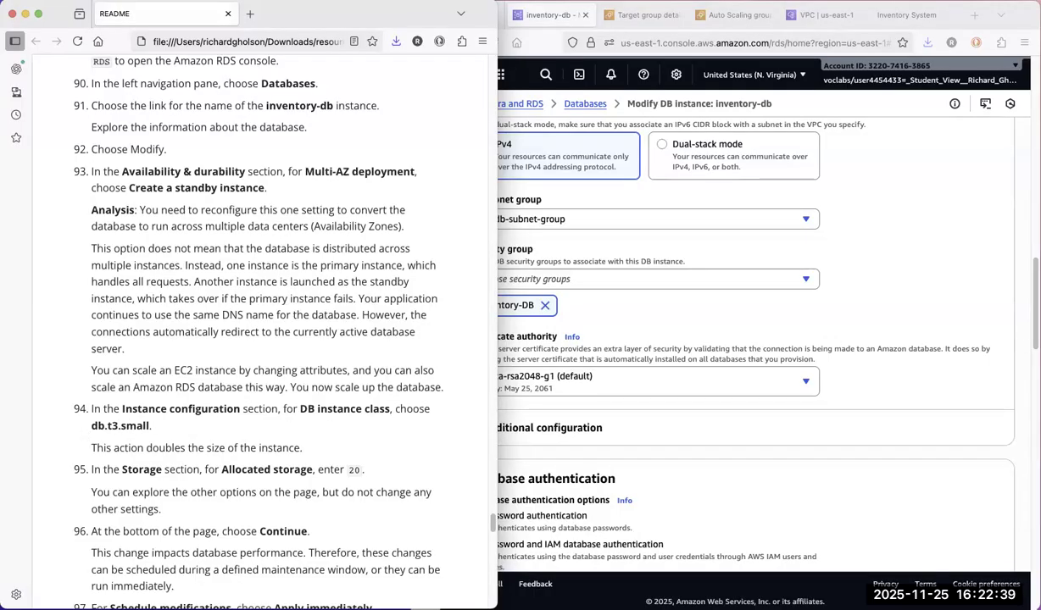
click(1035, 304)
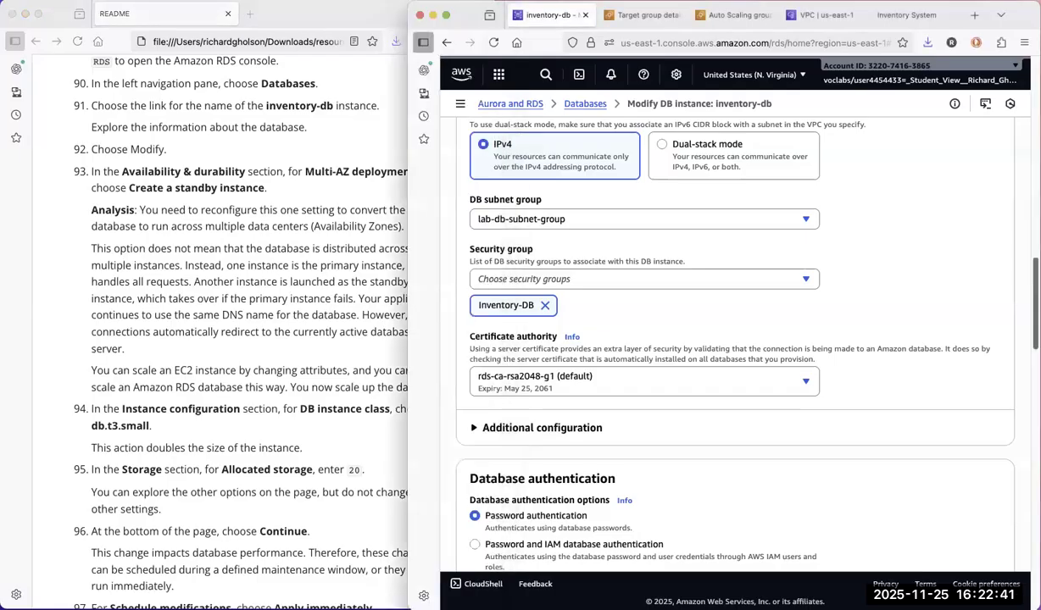
scroll(729, 339, up, 5)
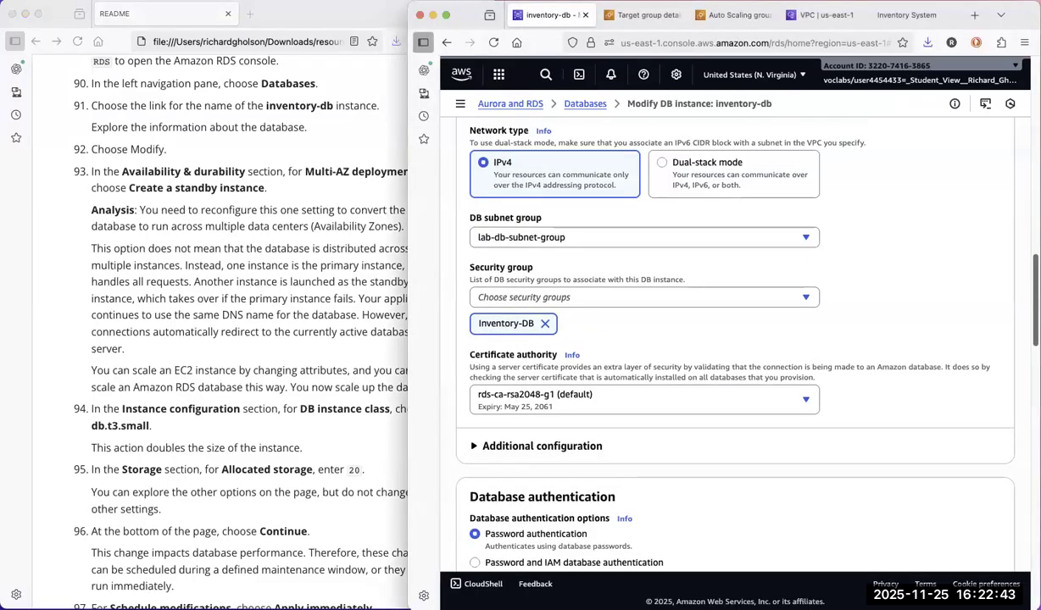
scroll(729, 339, up, 3)
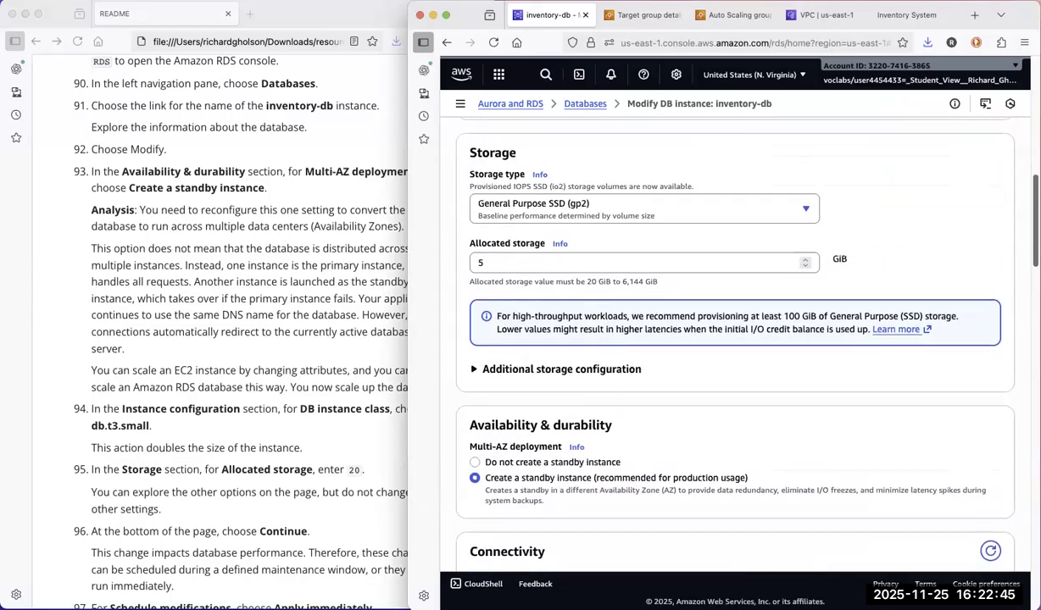
scroll(772, 263, up, 3)
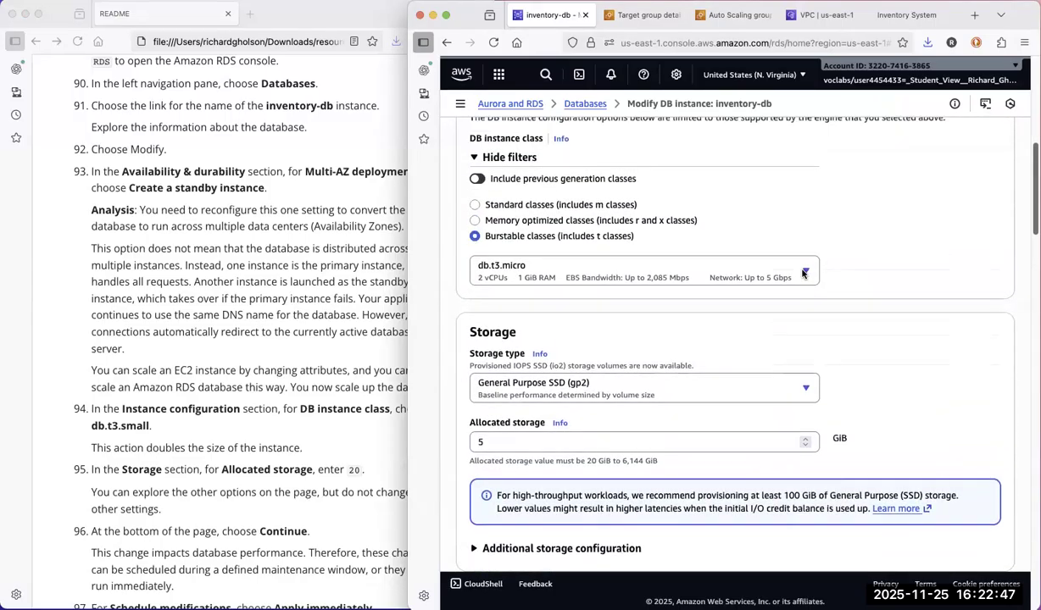
click(630, 279)
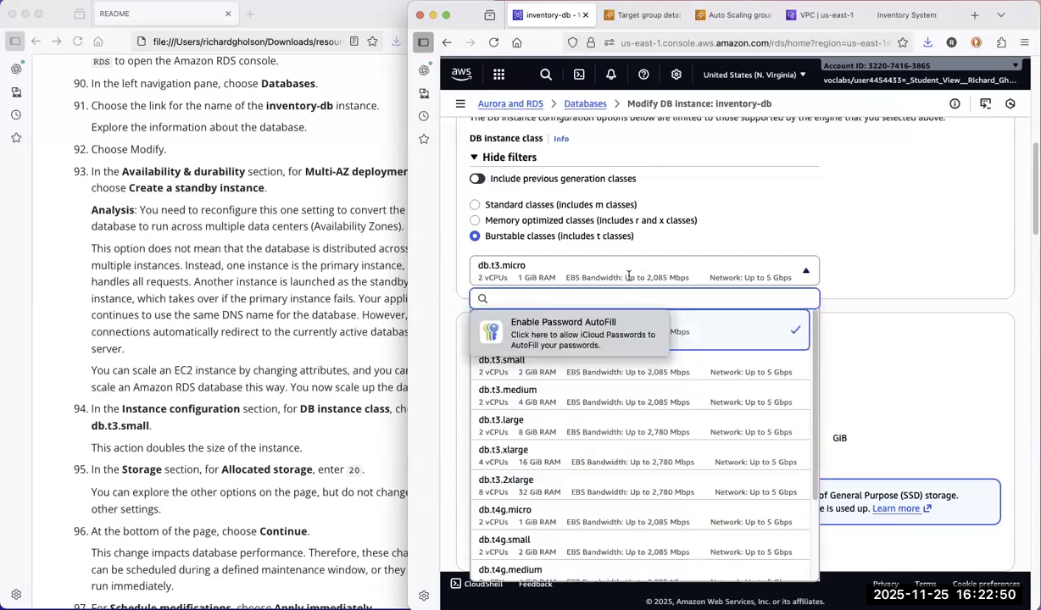
click(700, 369)
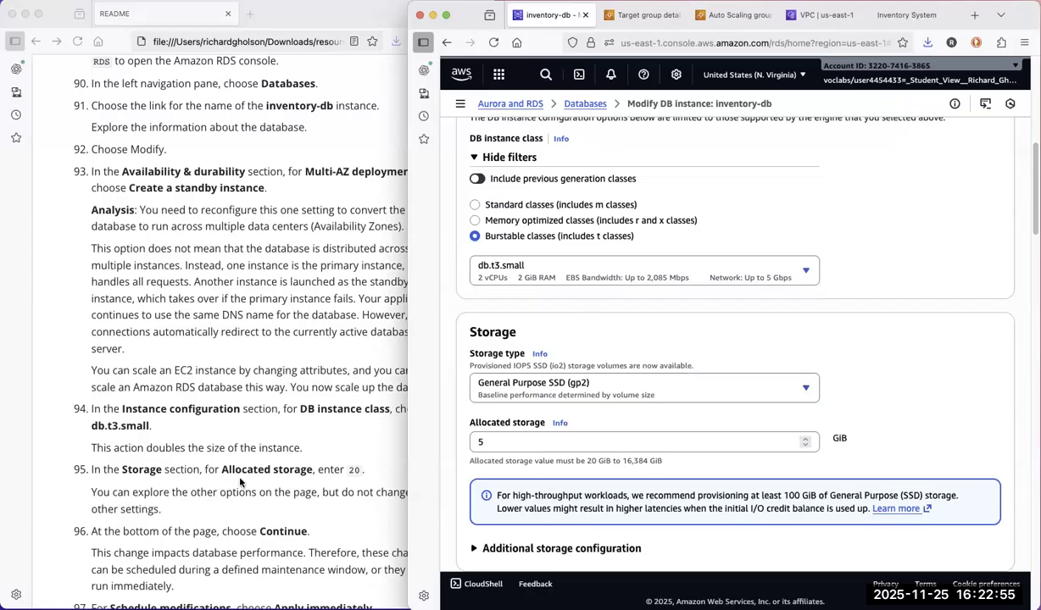
Set the allocated storage of the database to 20 GiB, as the README instructs.
click(280, 509)
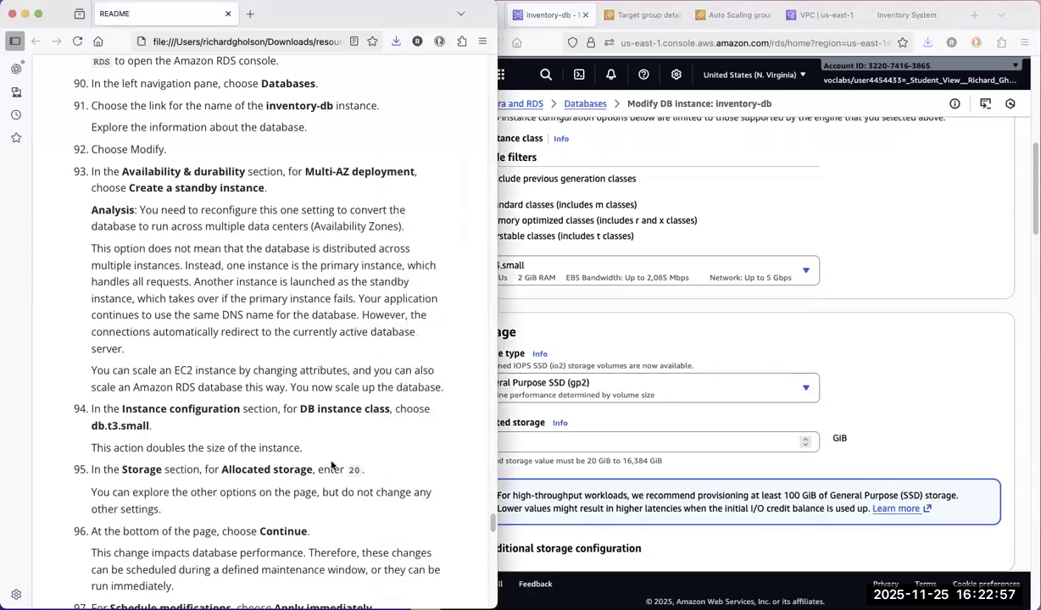
click(914, 399)
click(491, 441)
drag(483, 442, 462, 438)
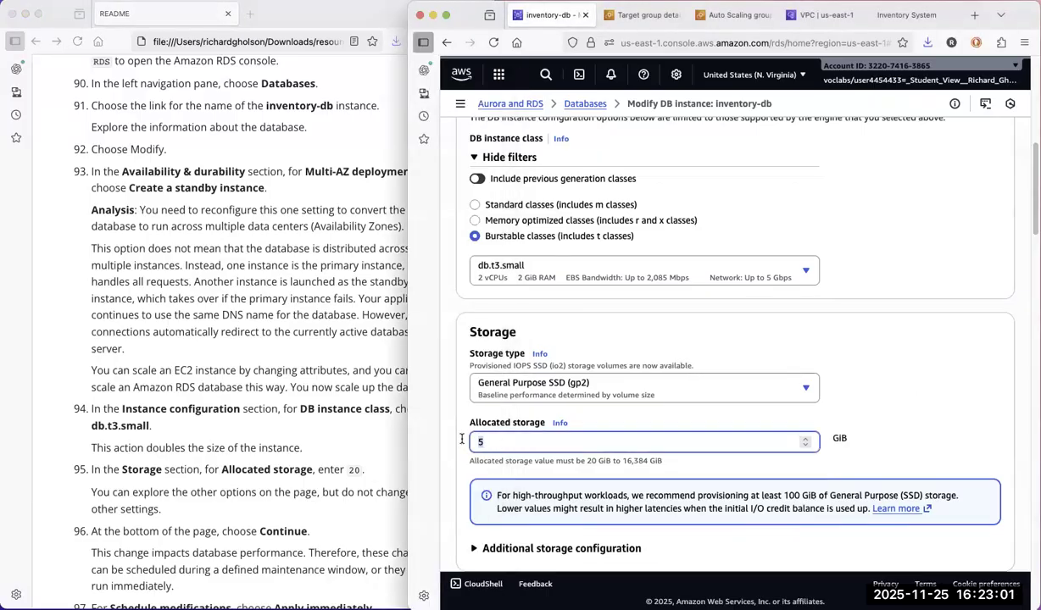
text(20)
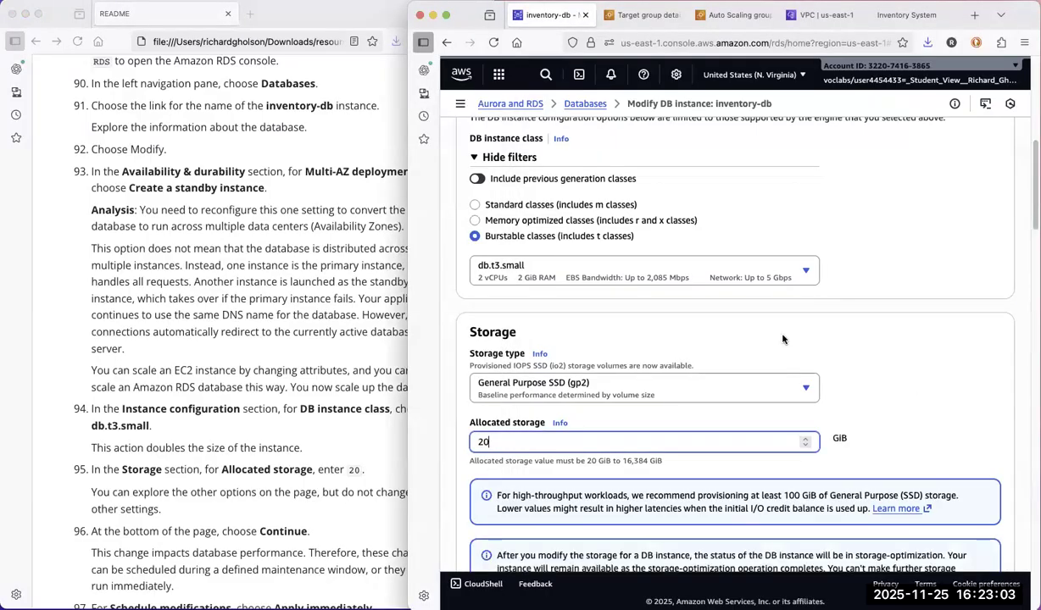
click(464, 422)
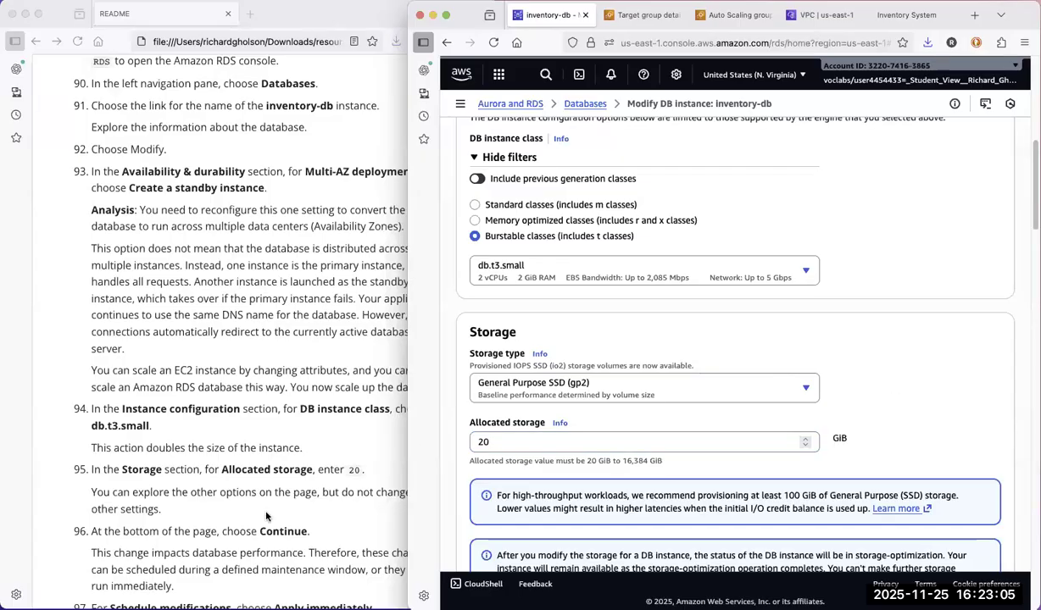
Continue to the modification summary and submit the inventory-db changes with the schedule set to Apply immediately.
click(324, 523)
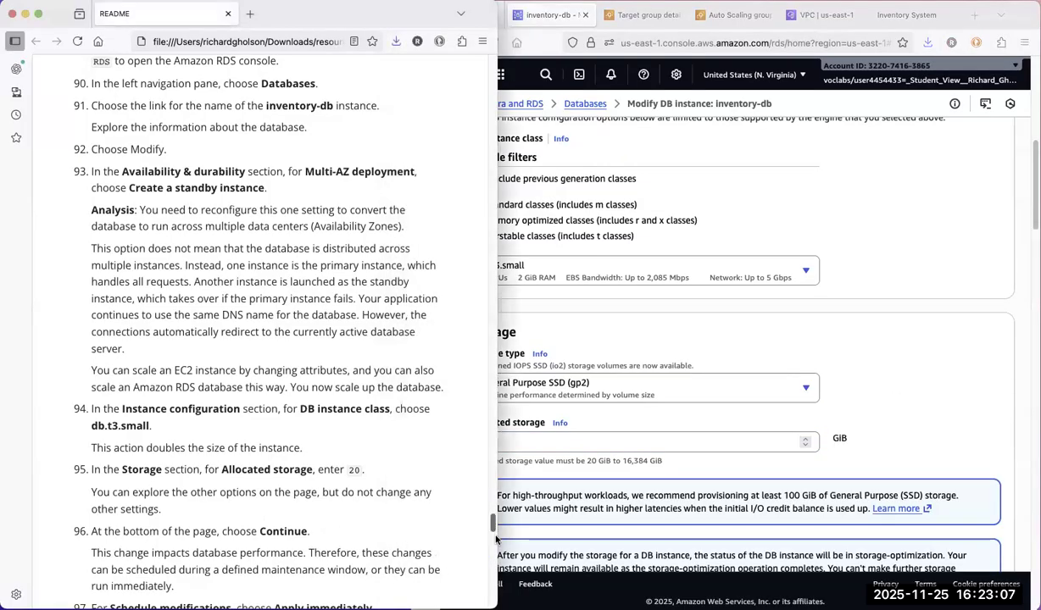
scroll(496, 538, down, 6)
scroll(496, 535, up, 3)
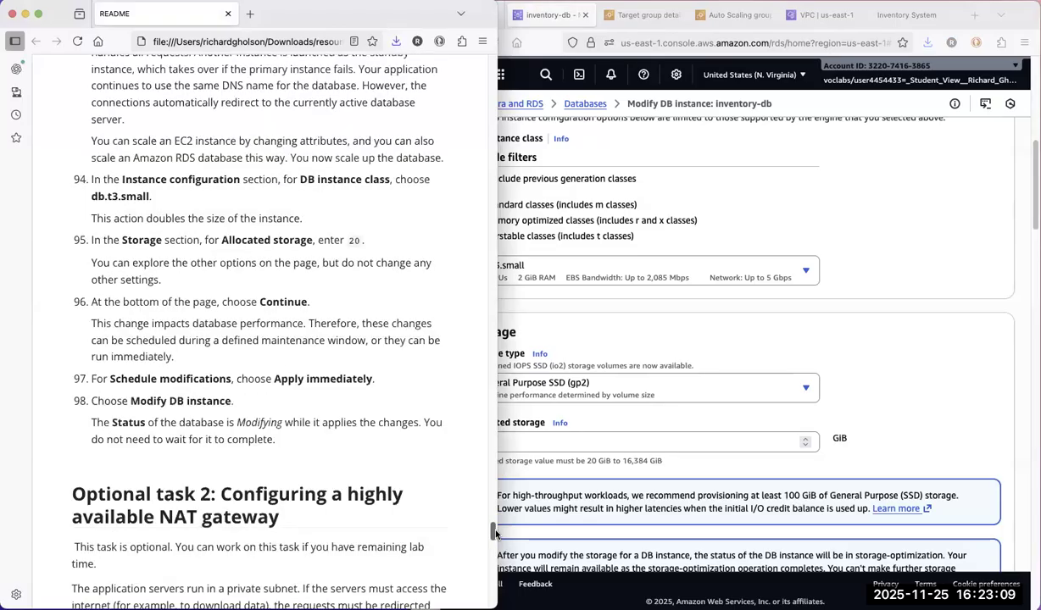
click(1024, 278)
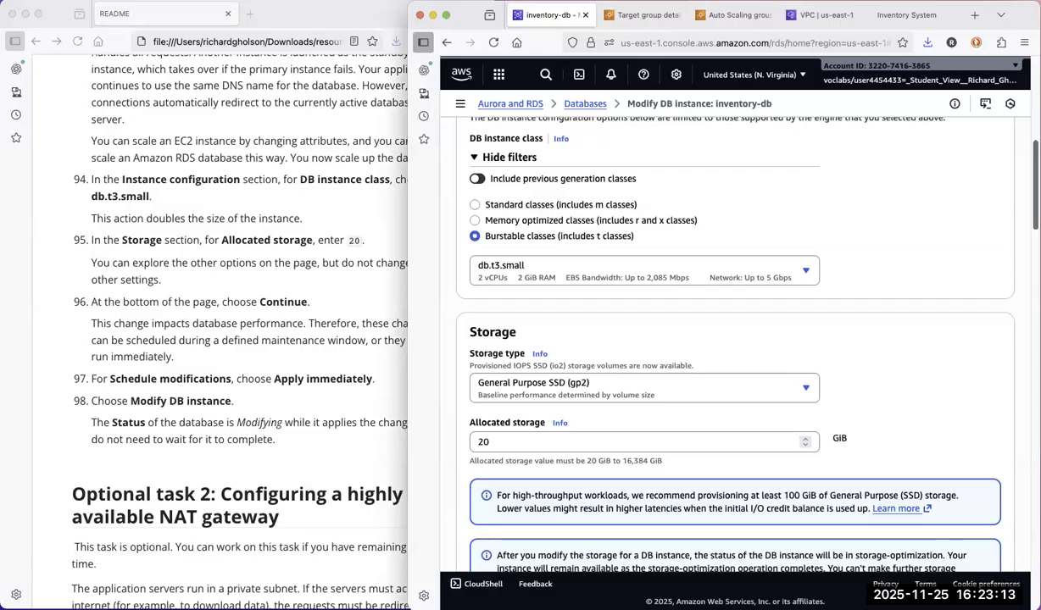
scroll(727, 339, down, 5)
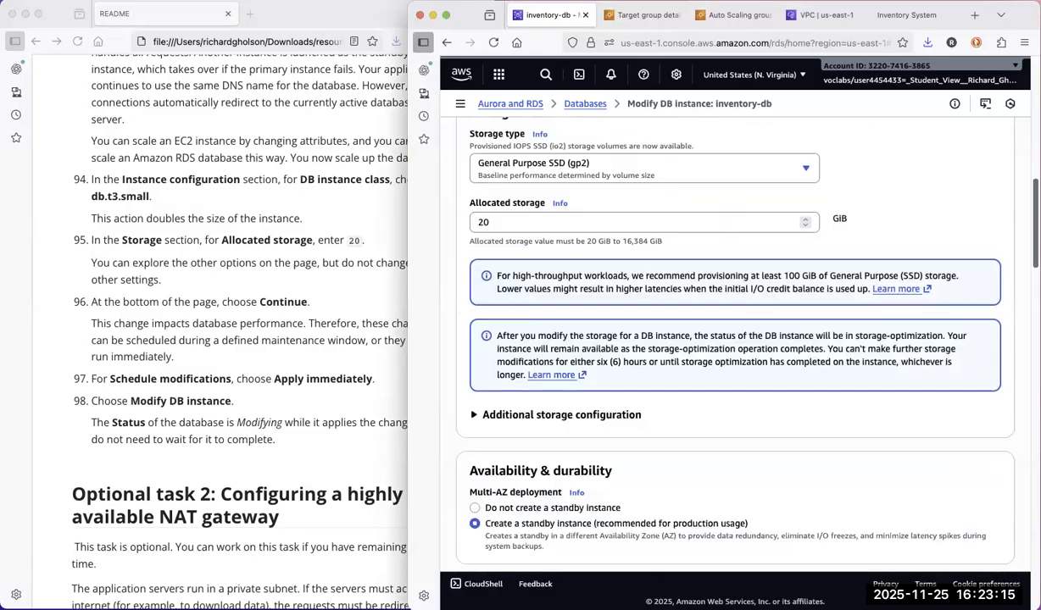
scroll(728, 339, down, 5)
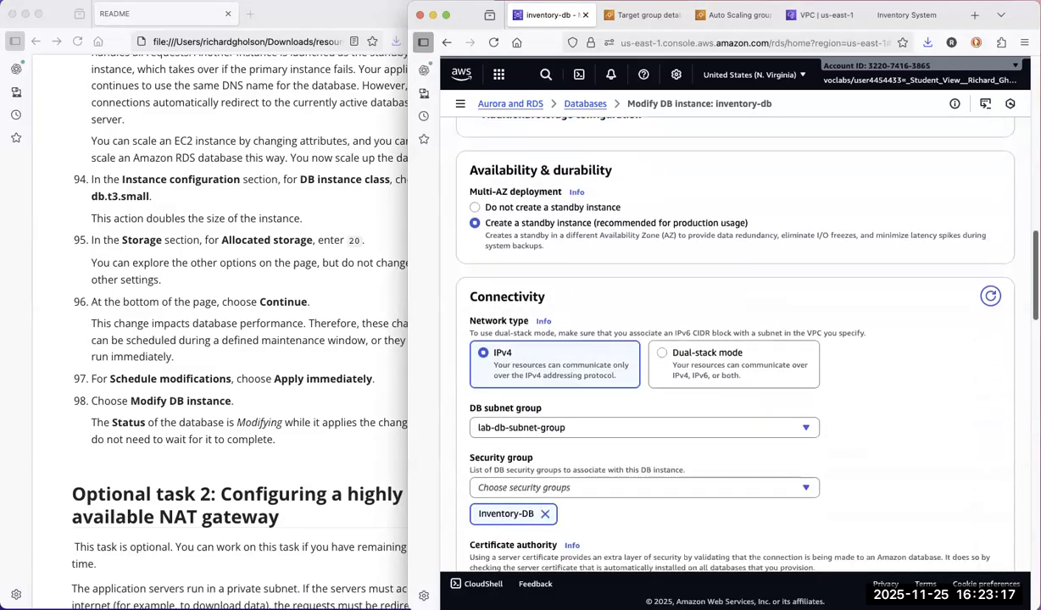
scroll(727, 339, down, 4)
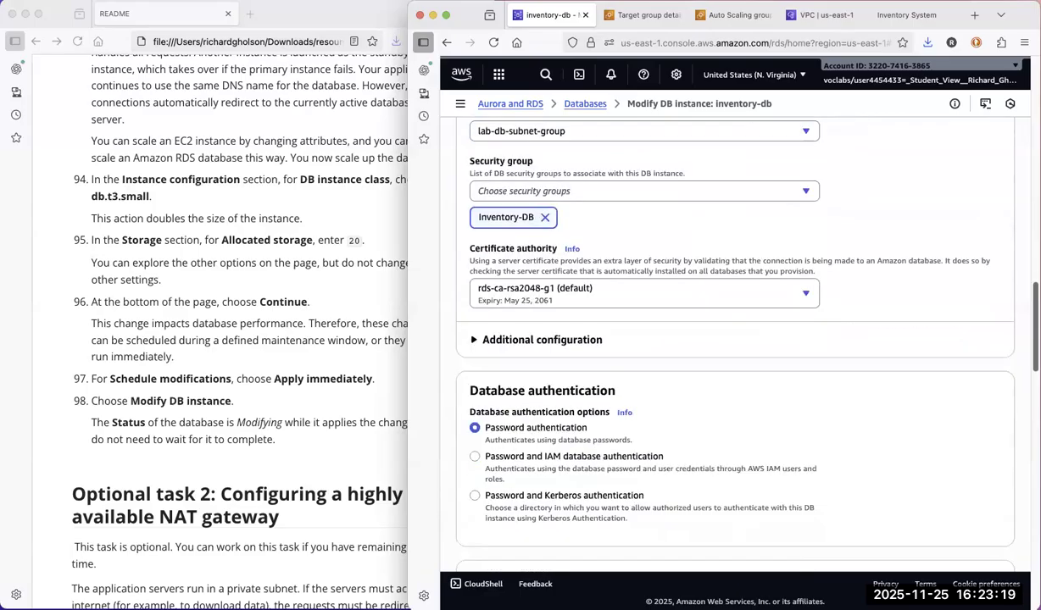
scroll(727, 339, down, 3)
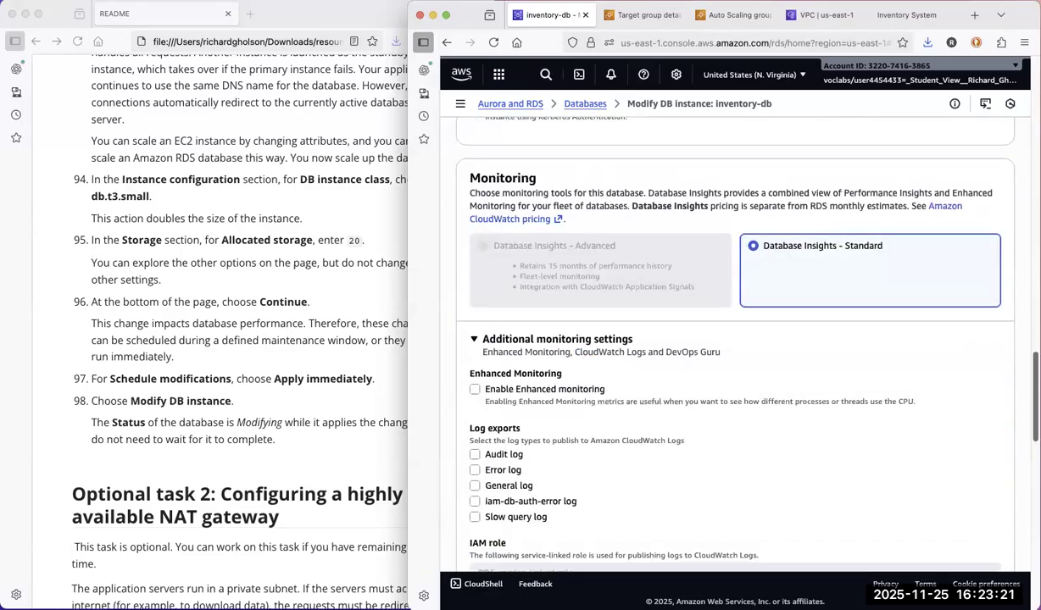
scroll(727, 339, down, 4)
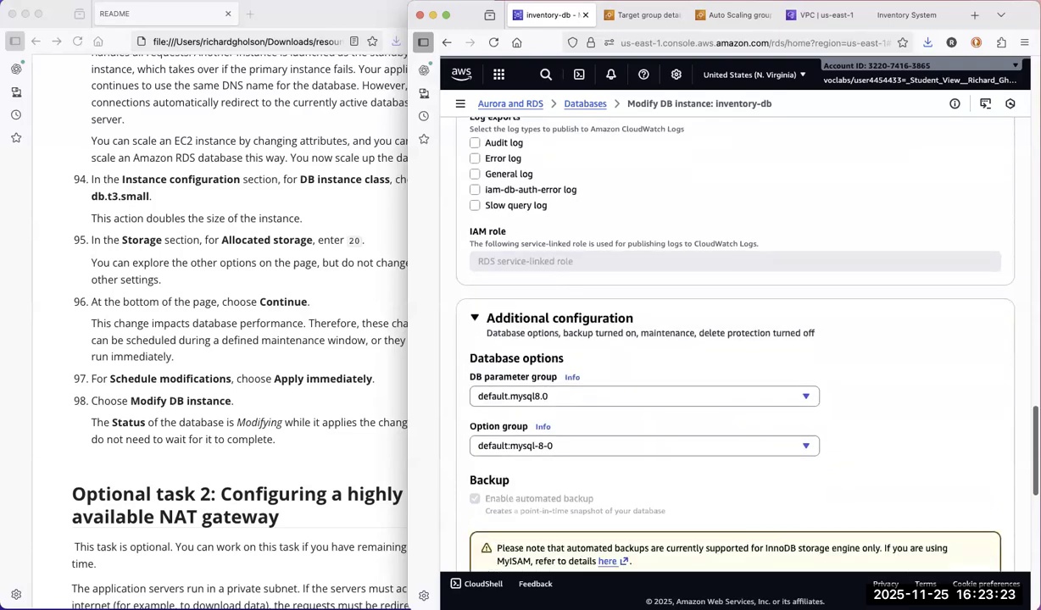
scroll(728, 339, down, 10)
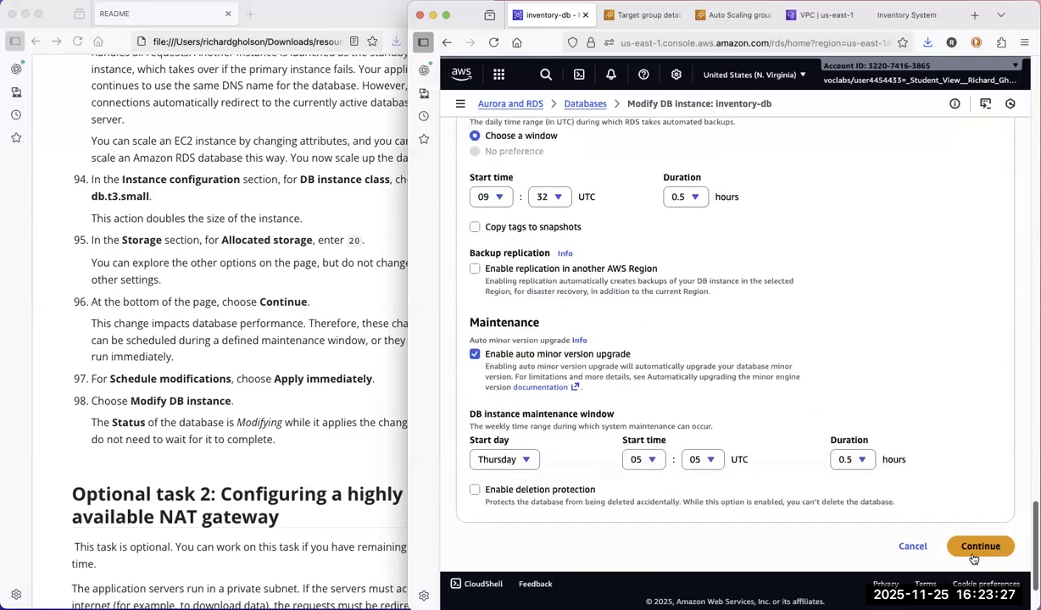
click(972, 543)
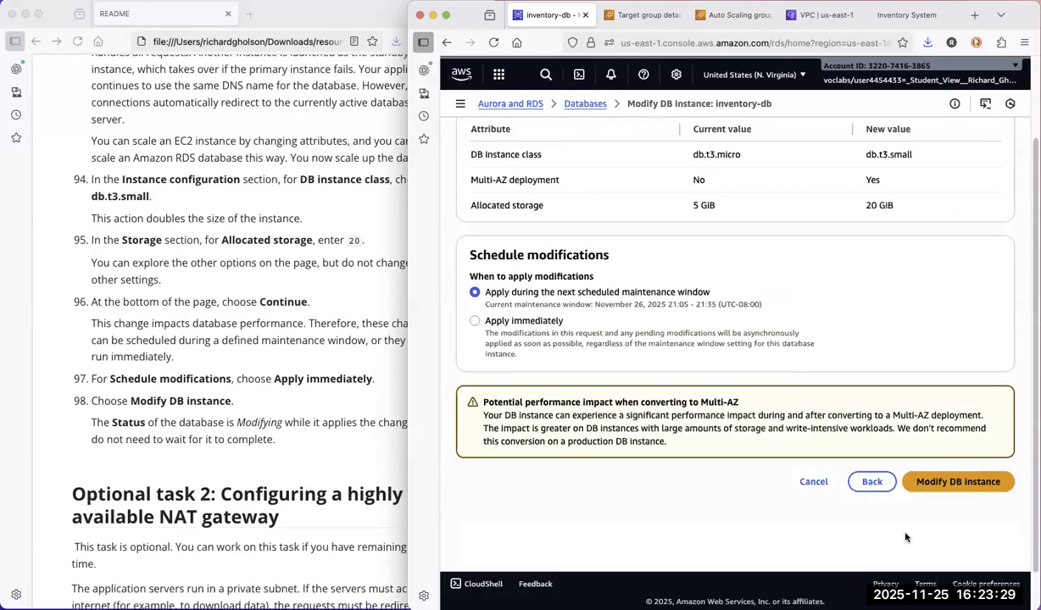
click(476, 324)
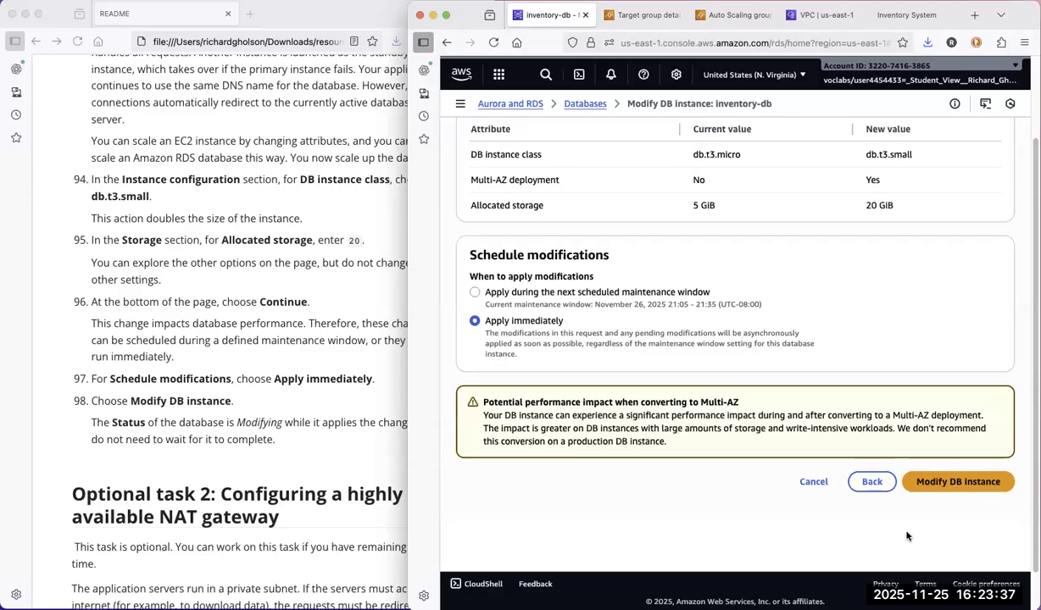
click(956, 481)
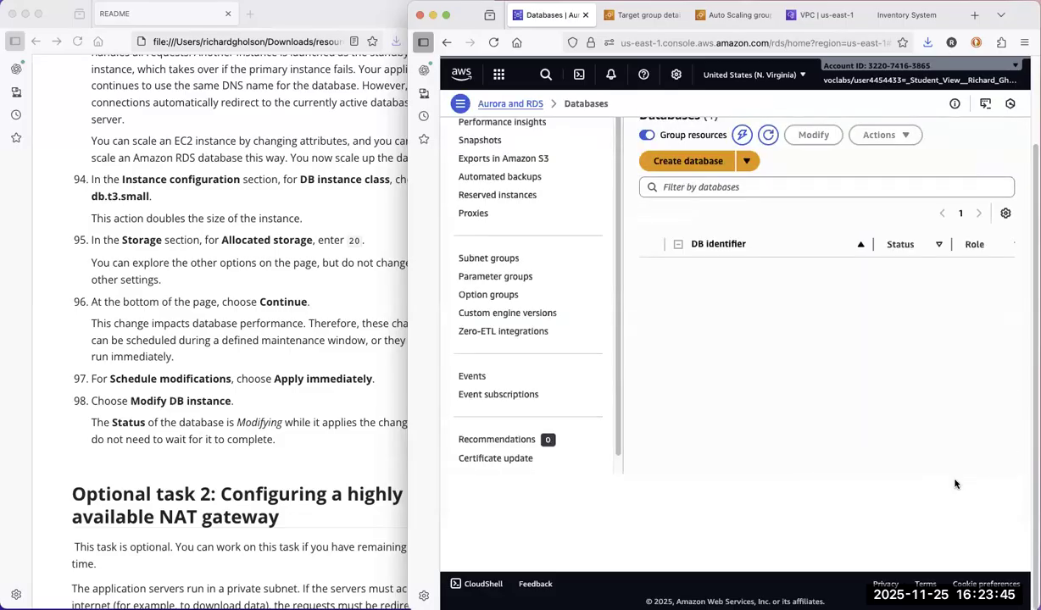
Go to Optional task 2 in the README and read the instructions for configuring a highly available NAT gateway.
click(311, 481)
scroll(495, 534, up, 1)
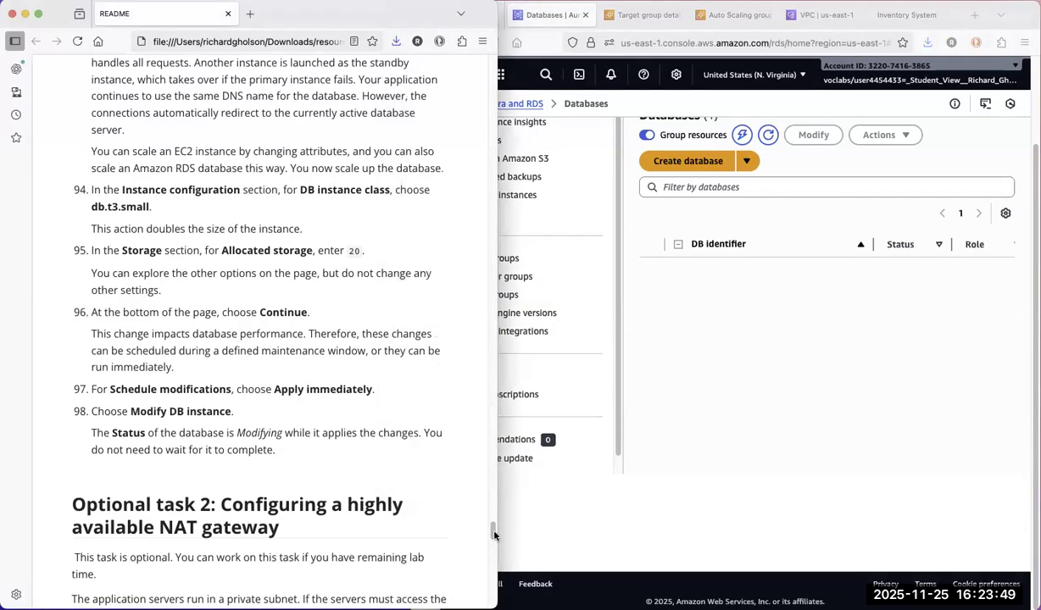
drag(493, 536, 490, 559)
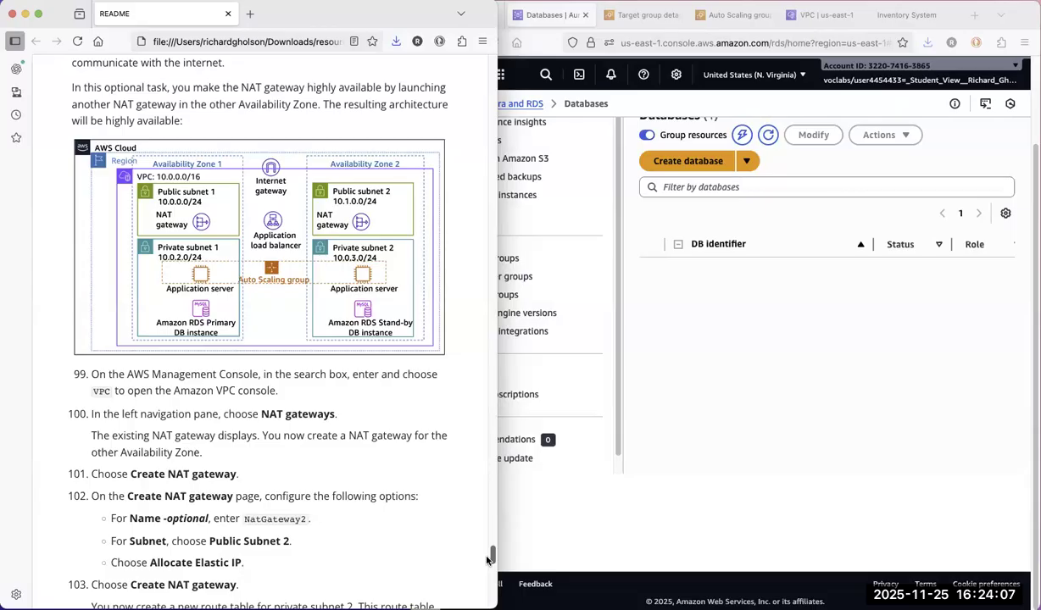
Return to the VPC console and open its list of NAT gateways.
click(816, 410)
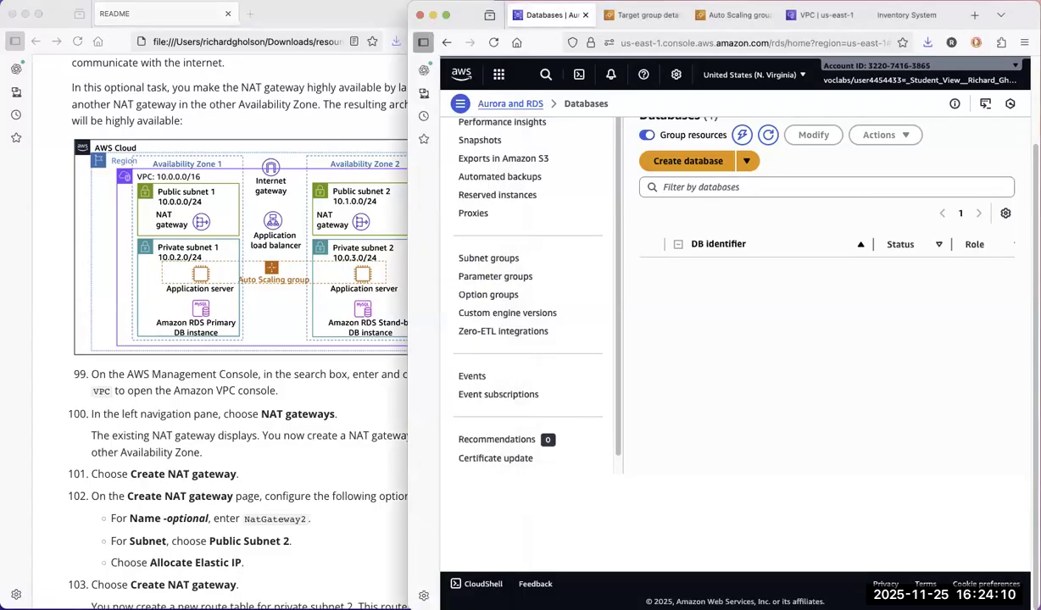
click(827, 15)
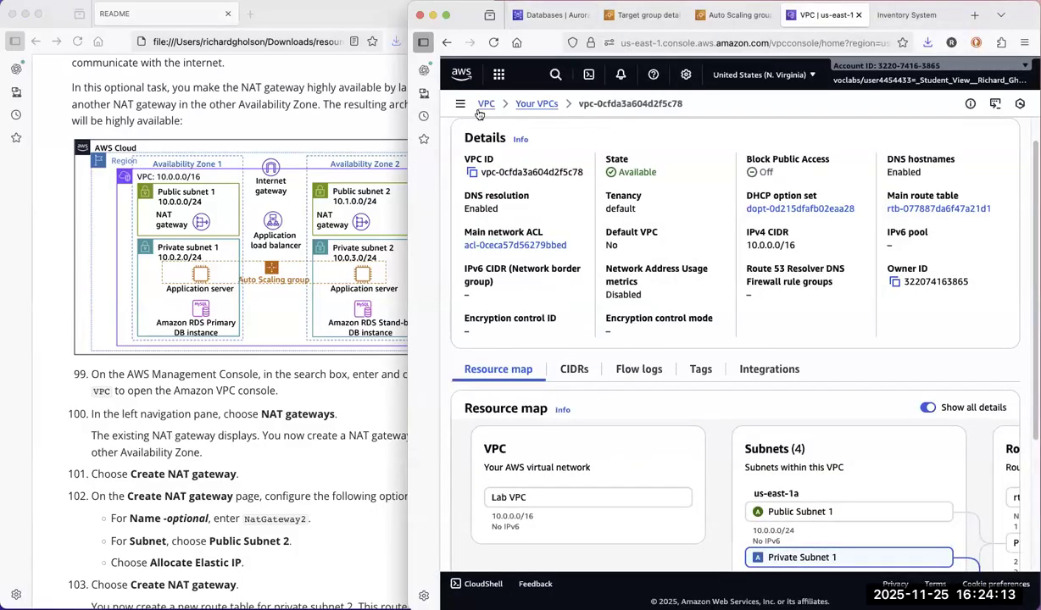
click(462, 105)
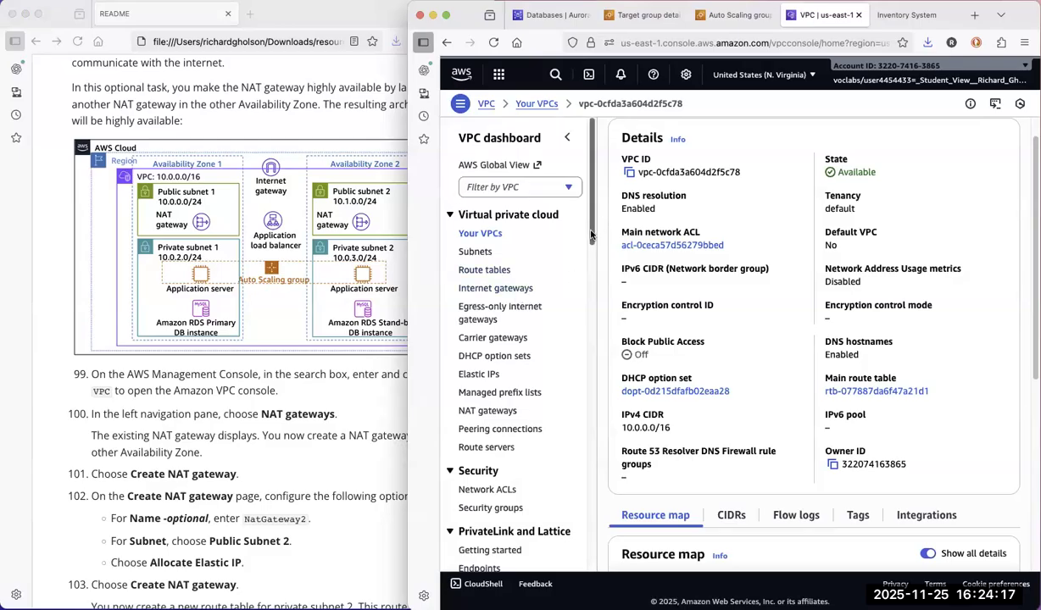
scroll(591, 233, down, 5)
scroll(584, 373, down, 7)
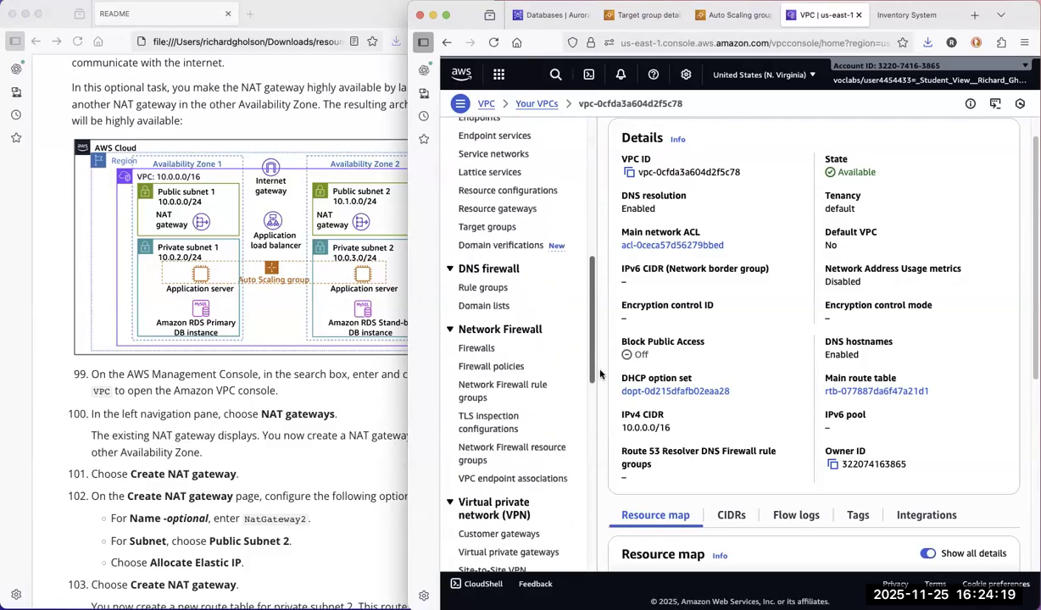
scroll(602, 437, down, 8)
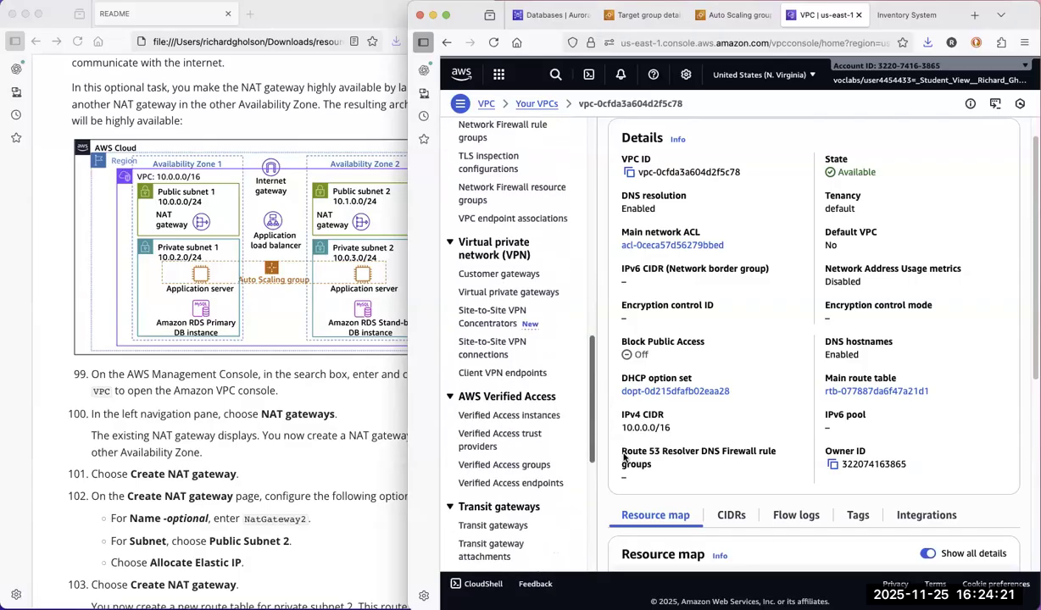
drag(642, 538, 662, 165)
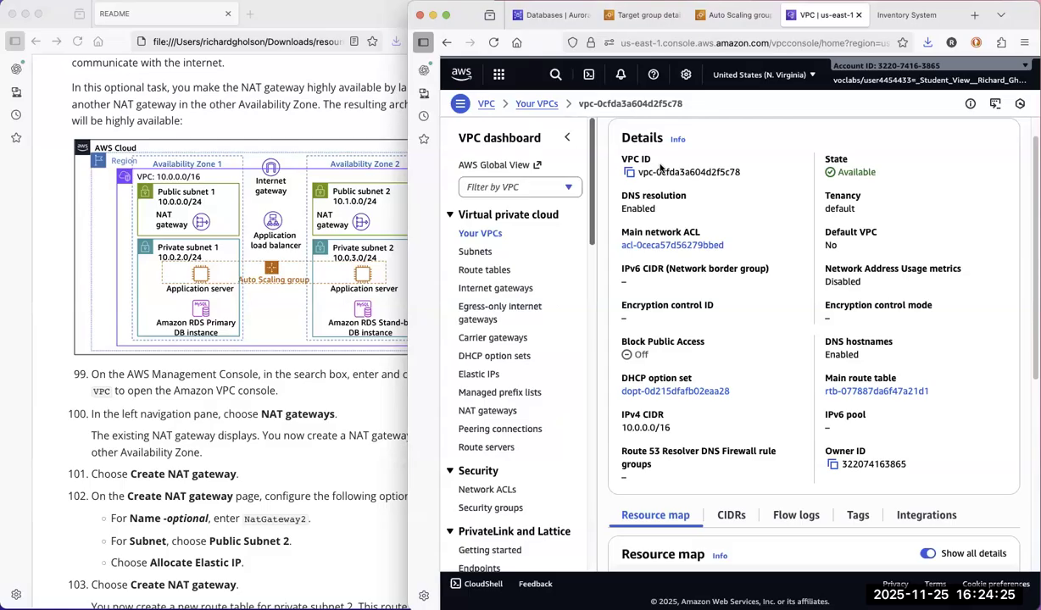
click(488, 411)
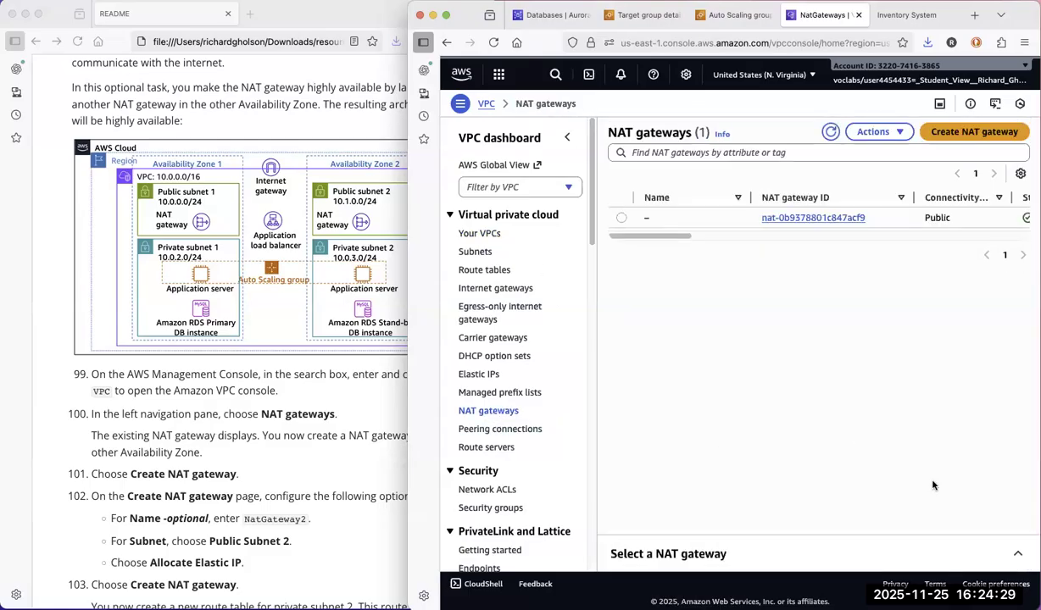
Start creating a NAT gateway and name it NatGateway2, copying the name from the README.
click(949, 133)
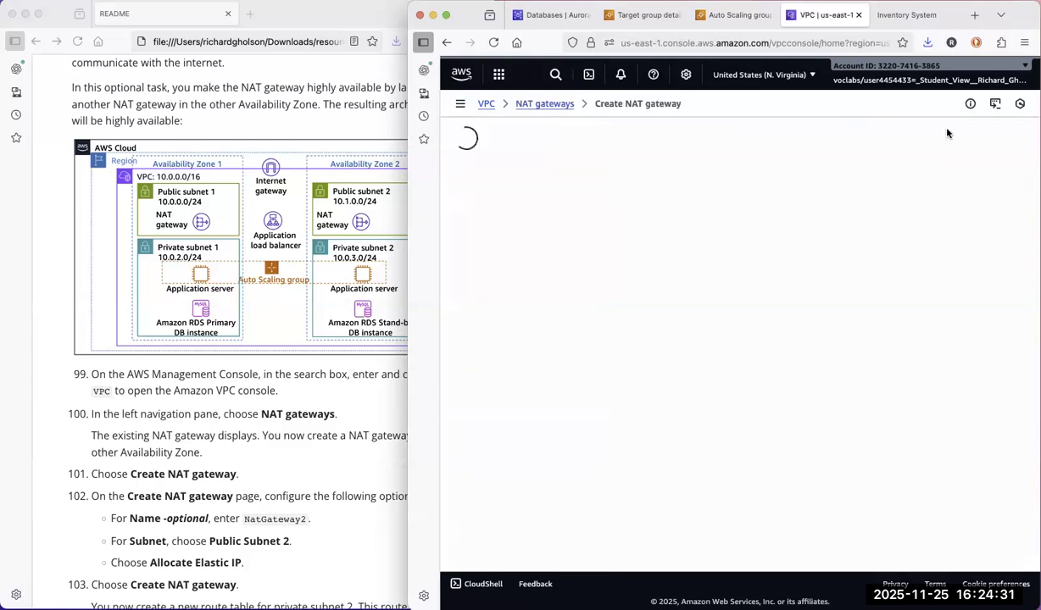
click(247, 523)
double_click(302, 519)
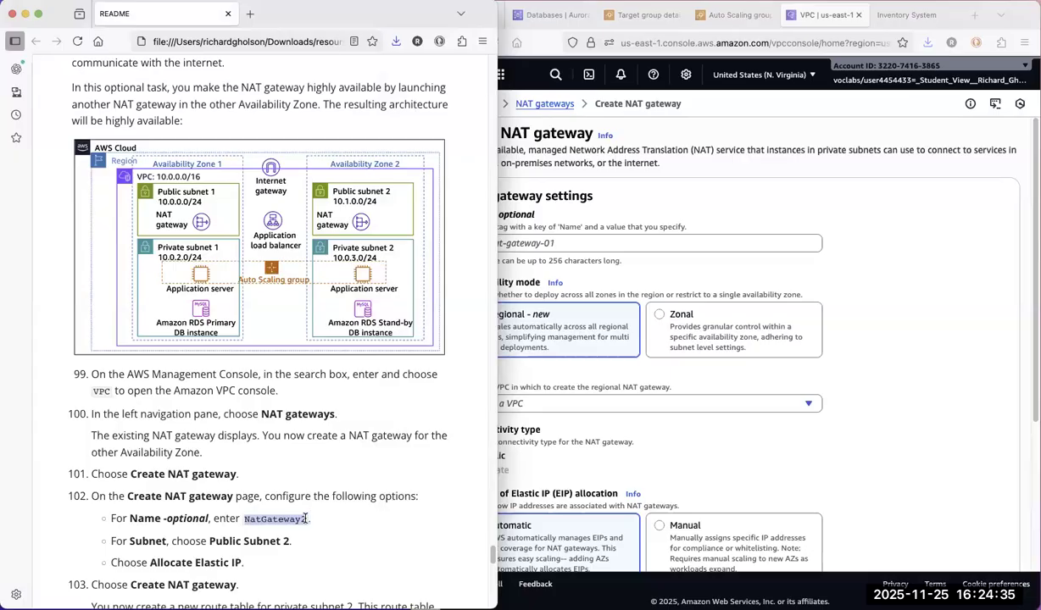
right_click(288, 521)
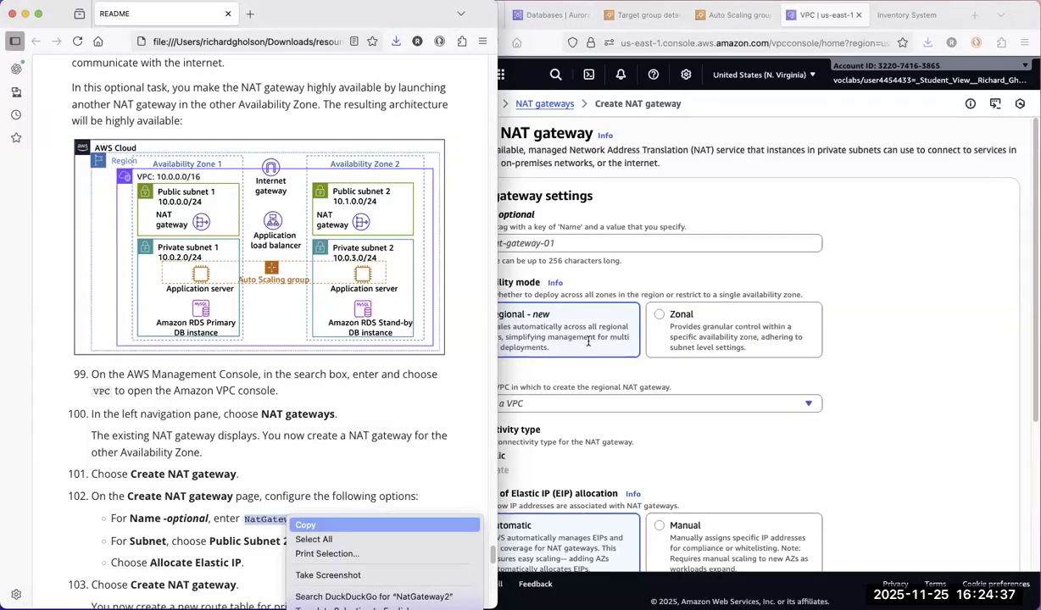
click(305, 527)
click(678, 247)
click(642, 244)
right_click(642, 244)
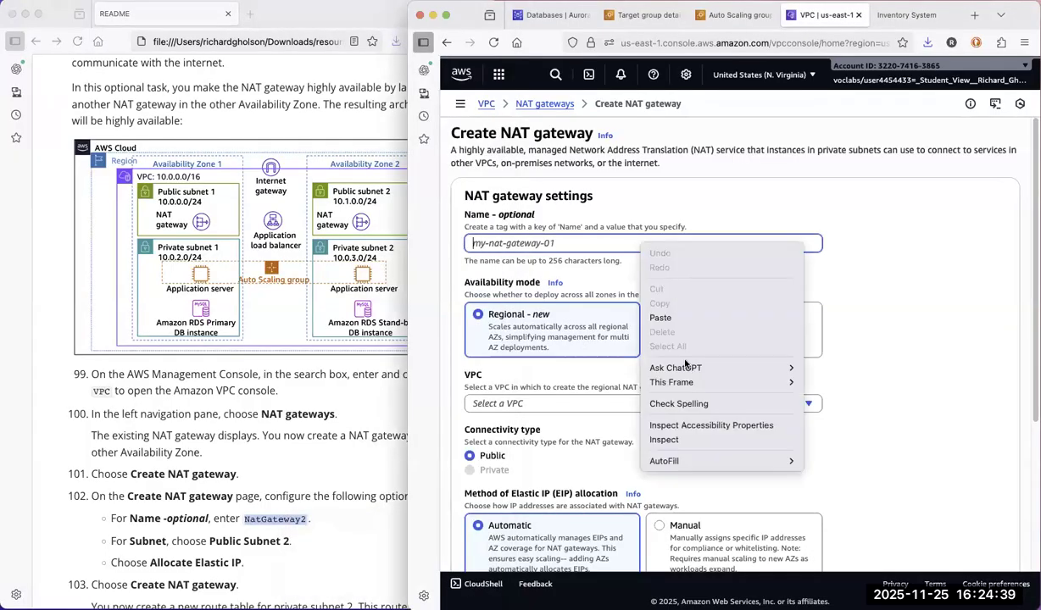
click(660, 318)
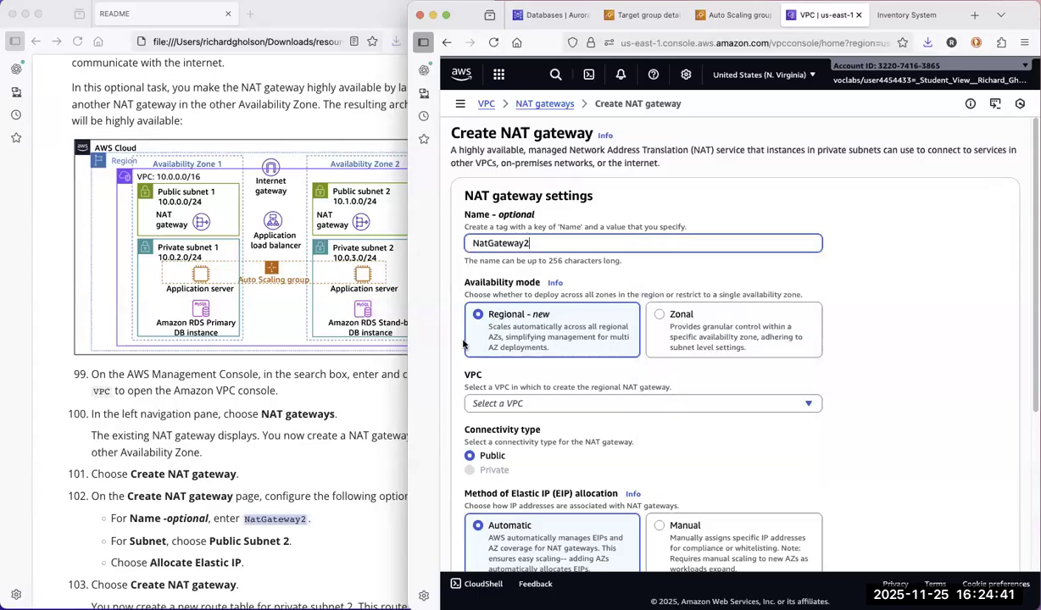
Set the NAT gateway's availability mode to Zonal and choose Public Subnet 2 as its subnet.
click(659, 319)
click(534, 405)
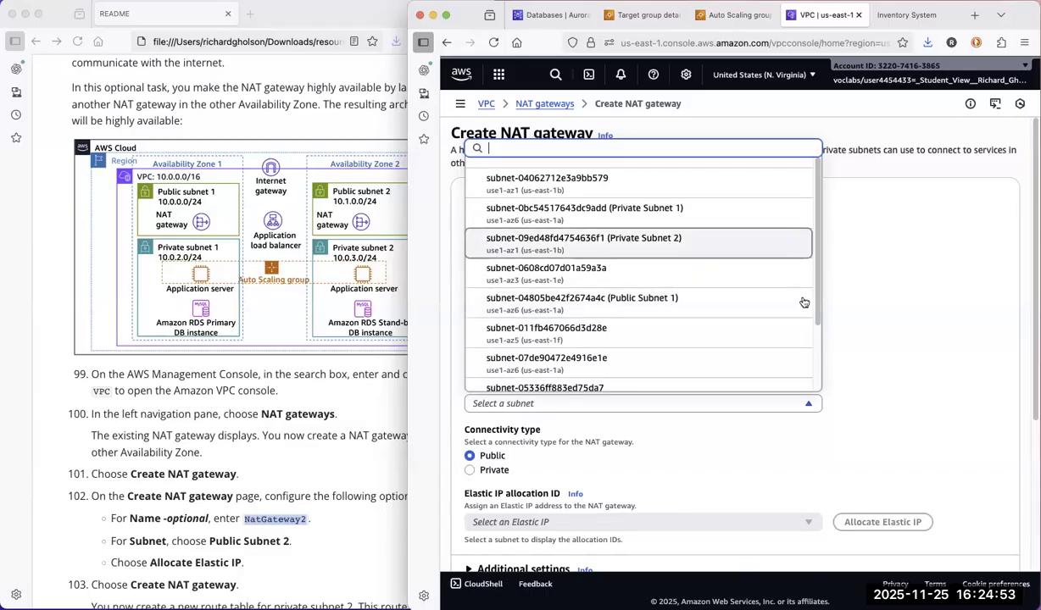
scroll(796, 339, down, 2)
scroll(801, 398, down, 2)
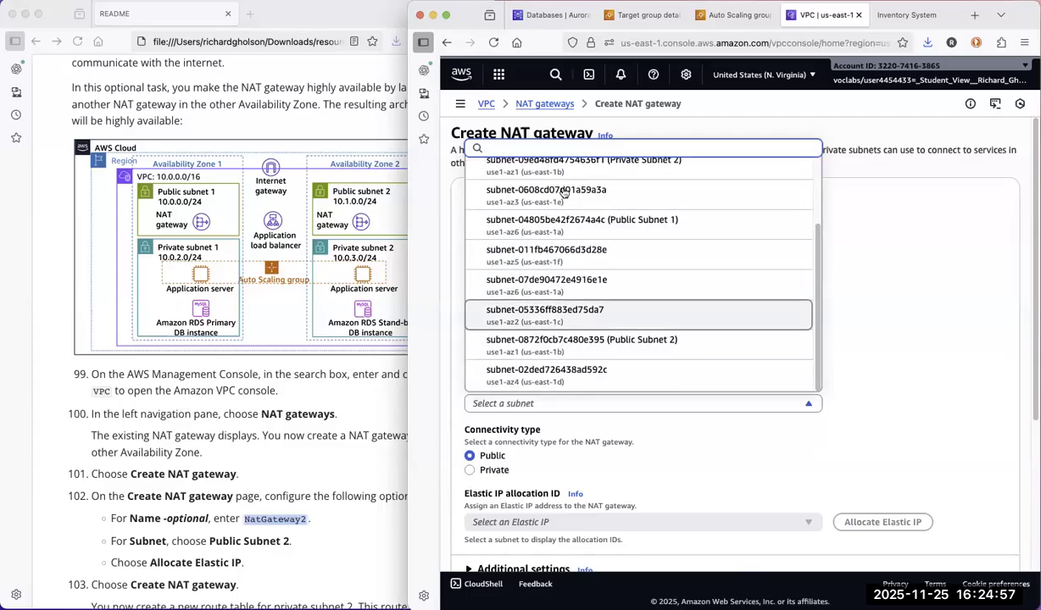
click(605, 343)
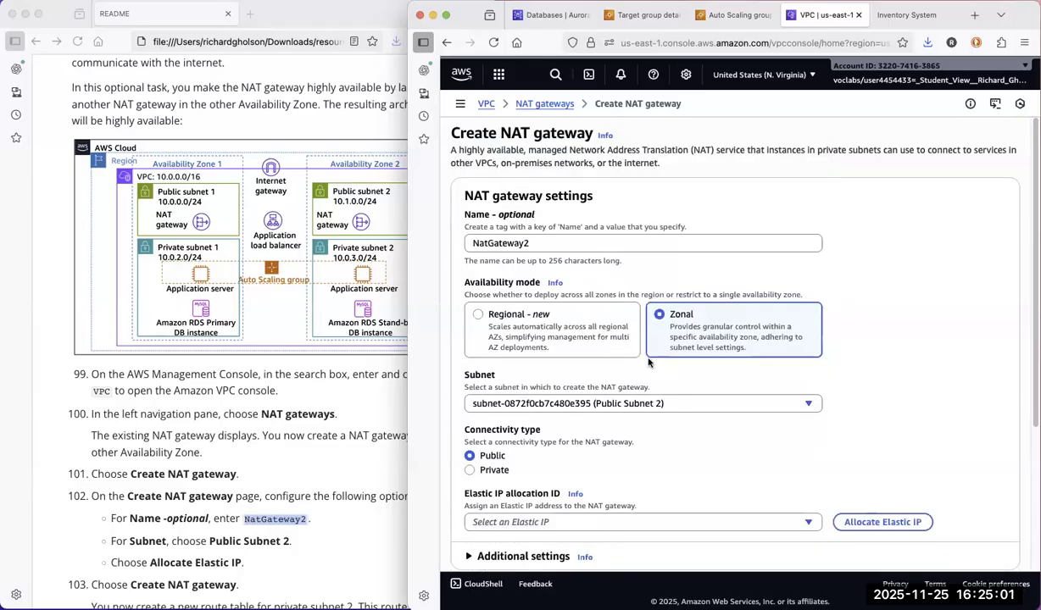
Allocate an Elastic IP to NatGateway2, check the README instructions, and create the NAT gateway.
click(874, 523)
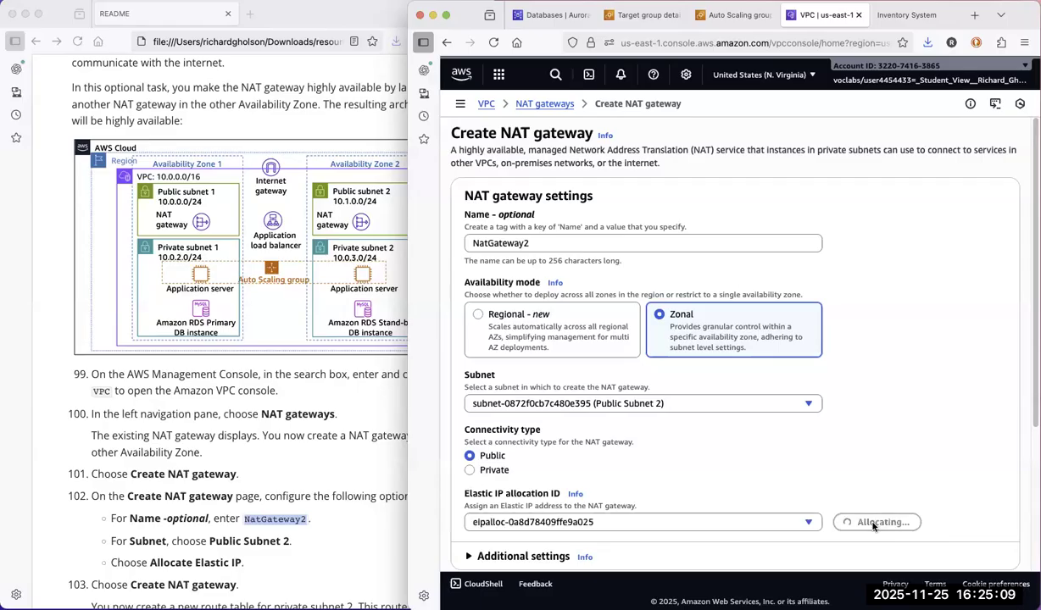
scroll(714, 343, down, 4)
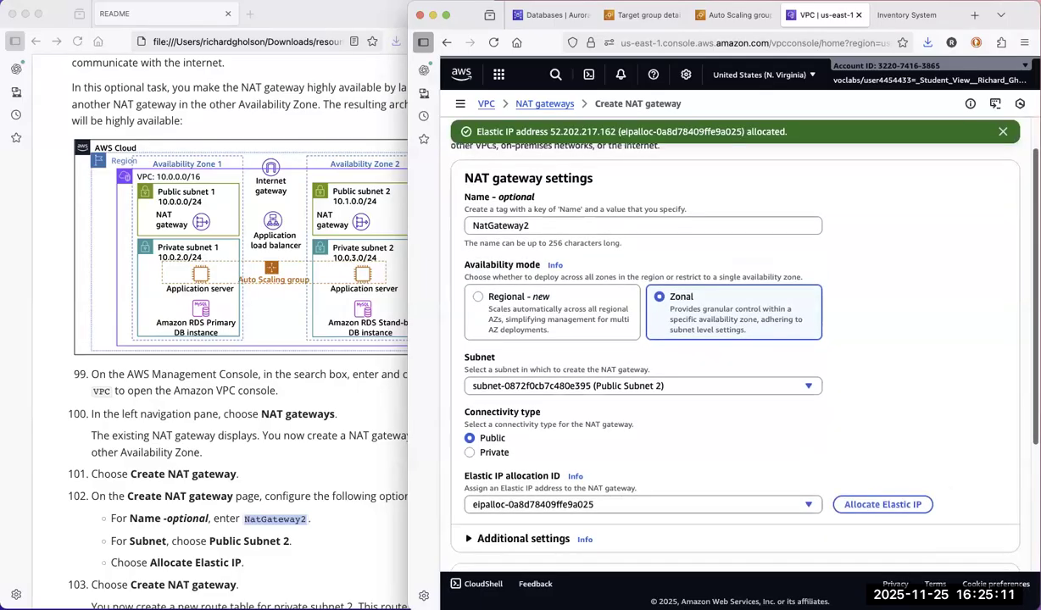
scroll(713, 344, down, 2)
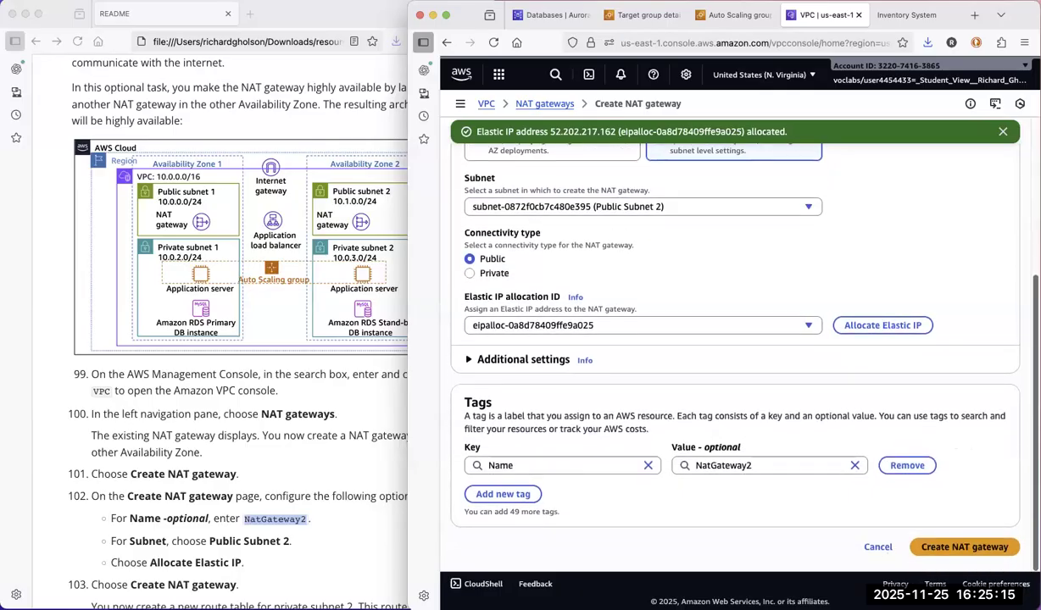
click(373, 560)
mouse_move(491, 559)
mouse_down()
mouse_move(493, 587)
mouse_move(490, 566)
mouse_up()
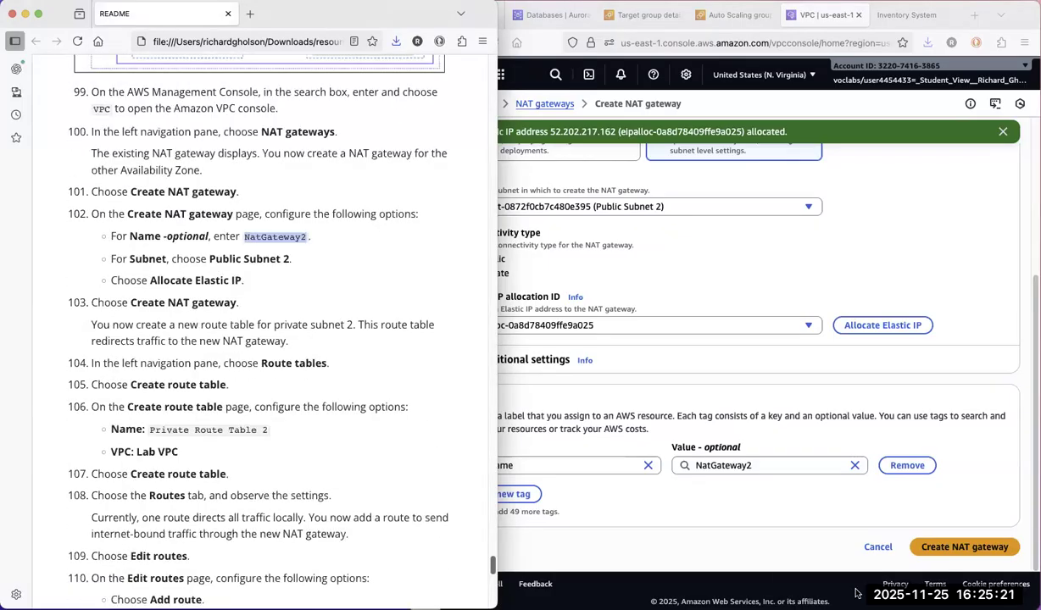
click(934, 545)
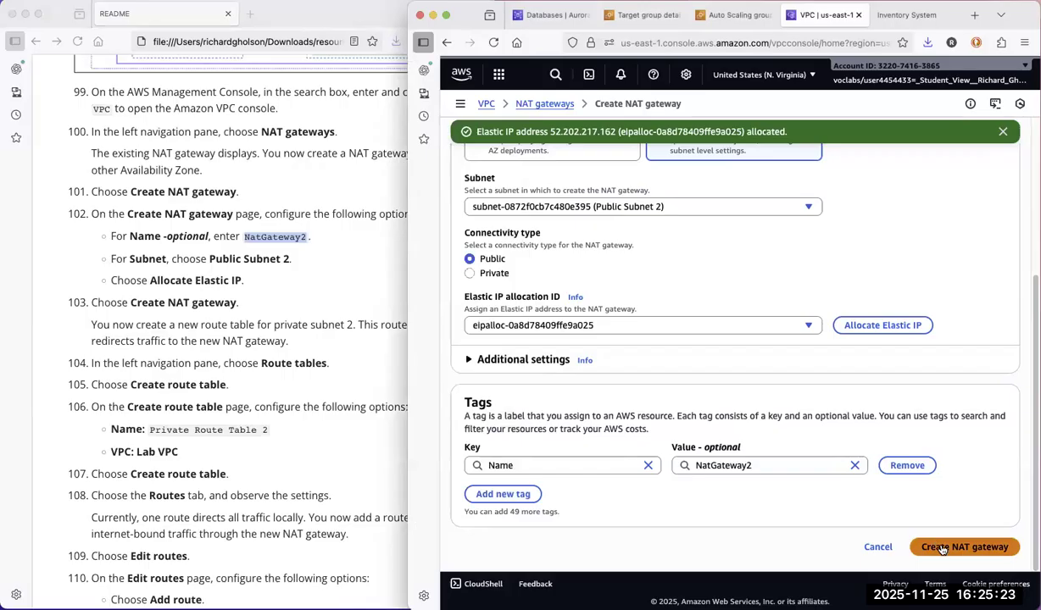
click(942, 548)
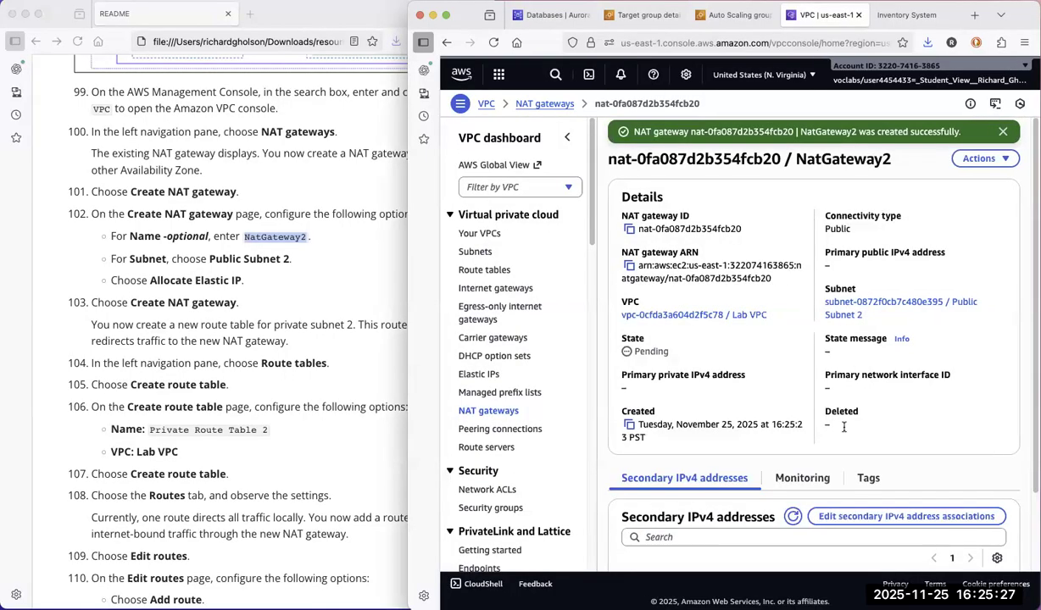
Review the README's architecture diagram and its instructions for creating the private subnet 2 route table.
click(357, 430)
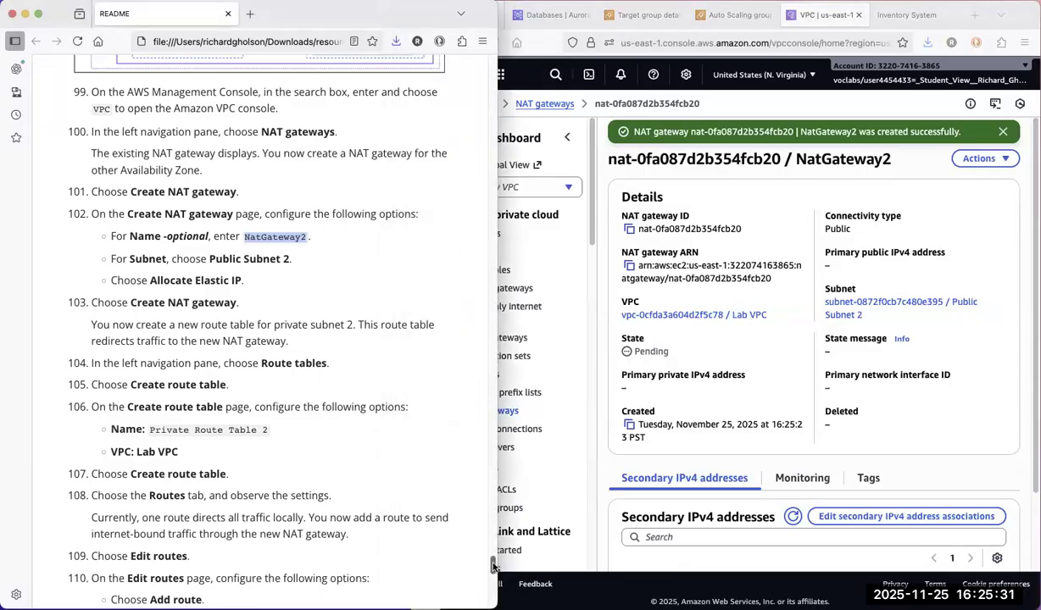
drag(491, 561, 490, 552)
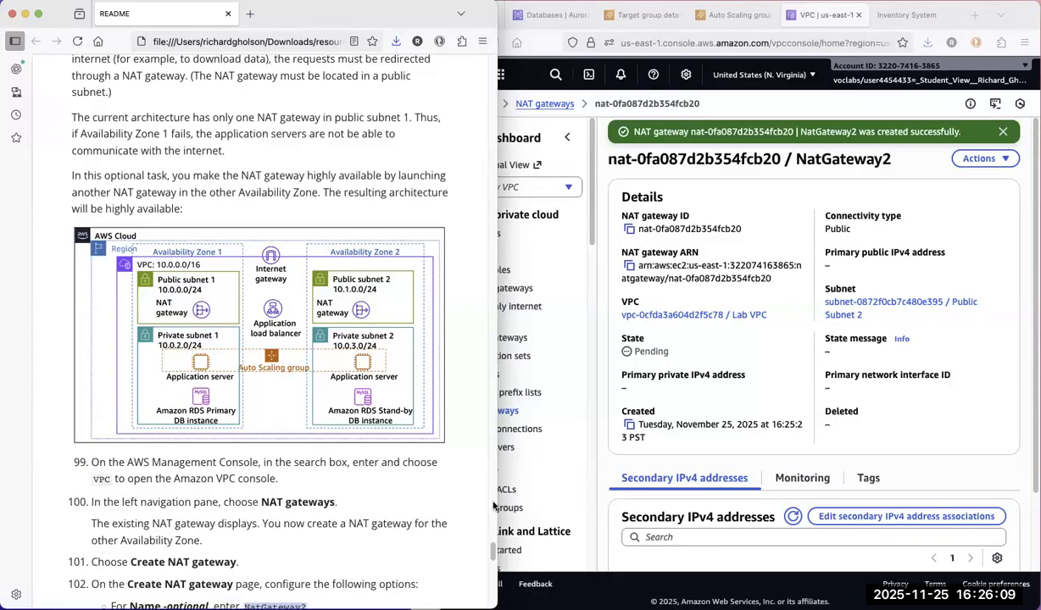
drag(492, 555, 487, 573)
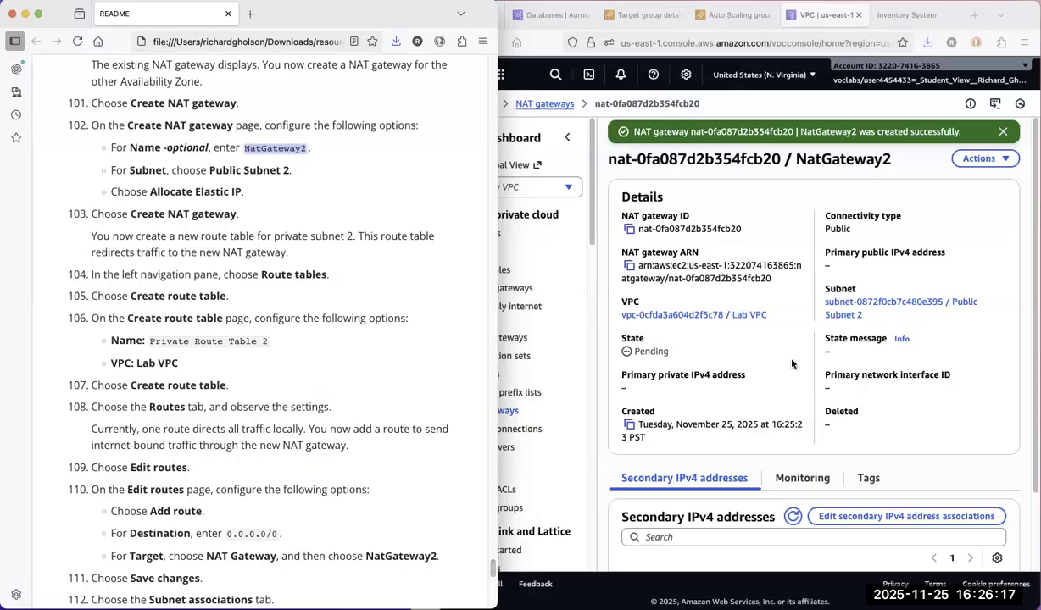
Open the resource map of Lab VPC from the VPC list and collapse the navigation to widen it.
click(776, 448)
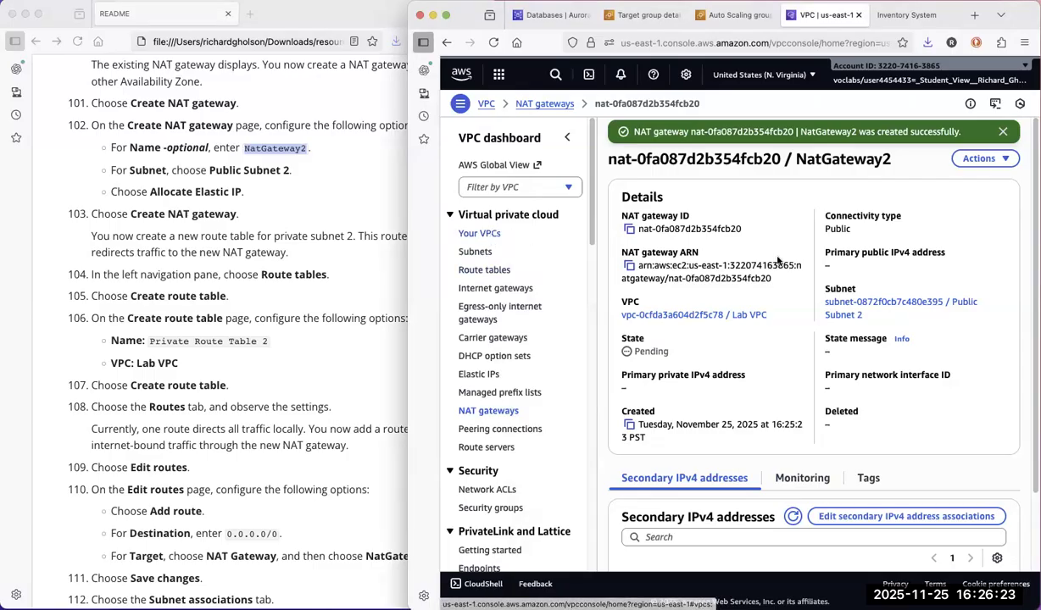
click(487, 234)
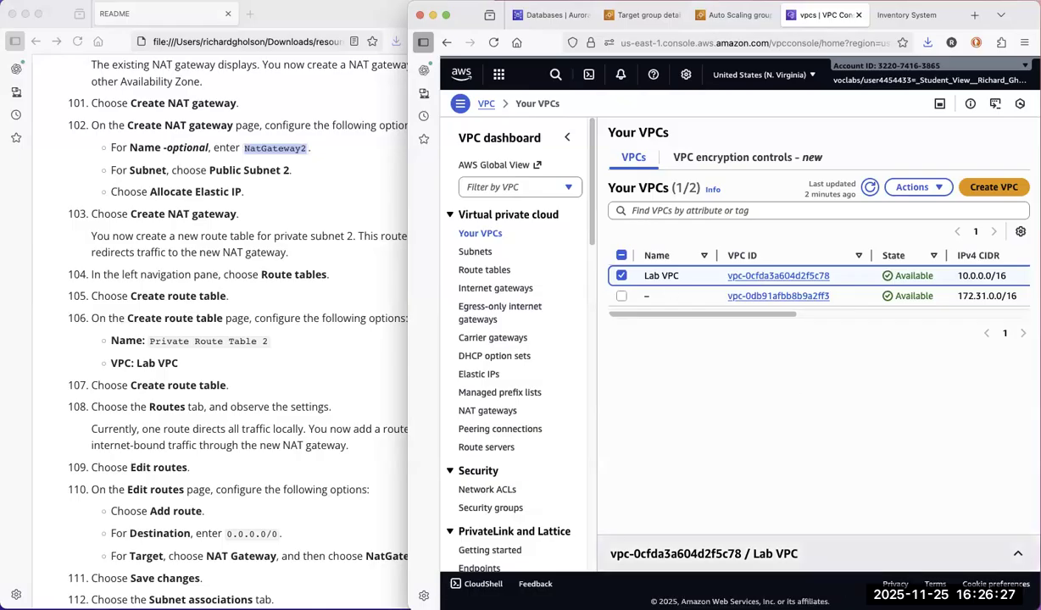
click(1020, 555)
click(750, 332)
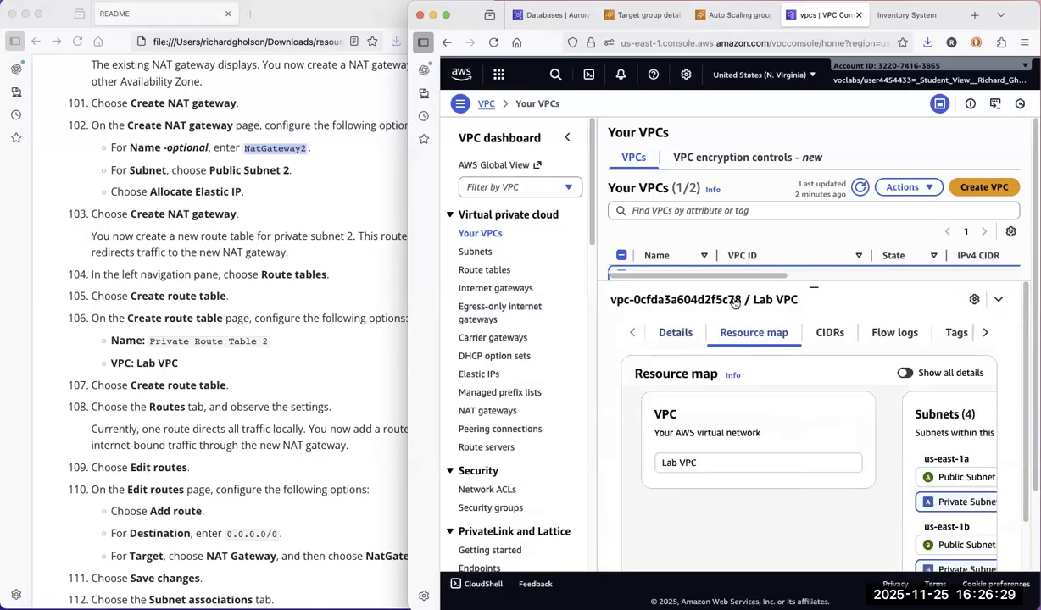
click(567, 138)
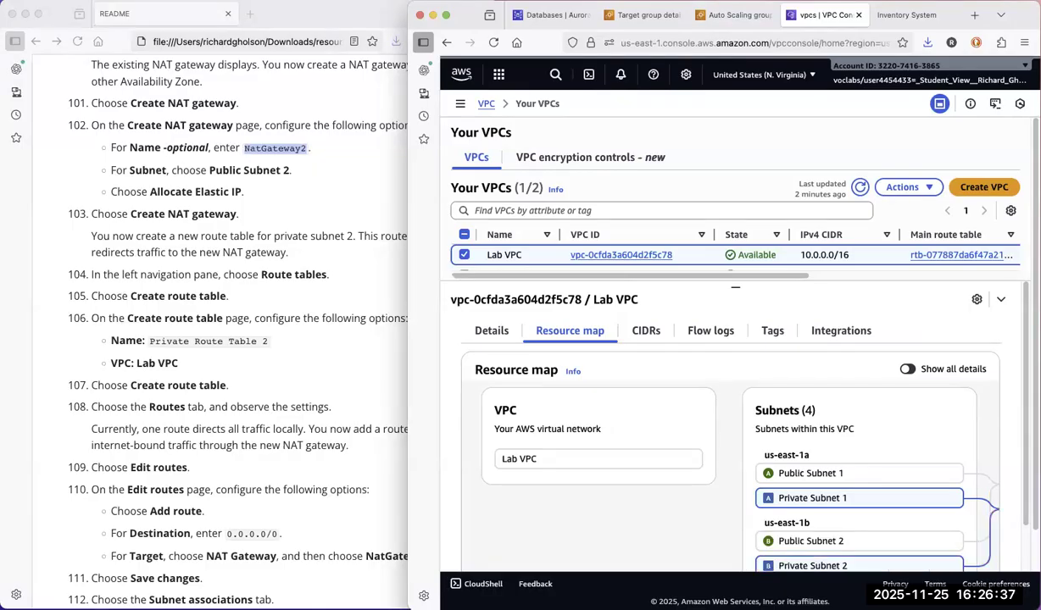
Examine in the Lab VPC resource map how subnets, route tables and NAT gateways are connected.
scroll(984, 505, down, 2)
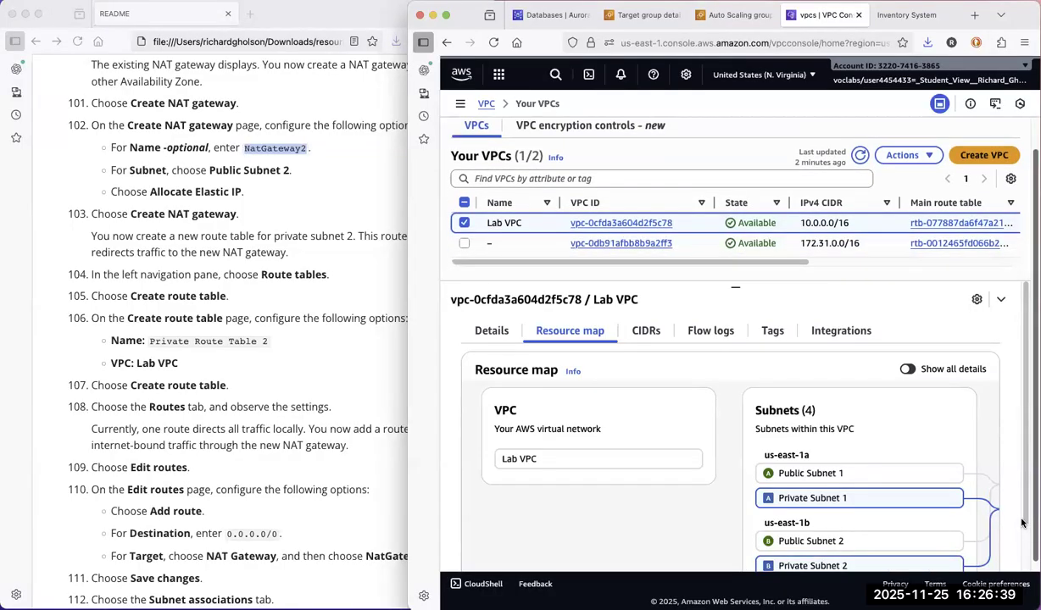
scroll(1024, 544, down, 2)
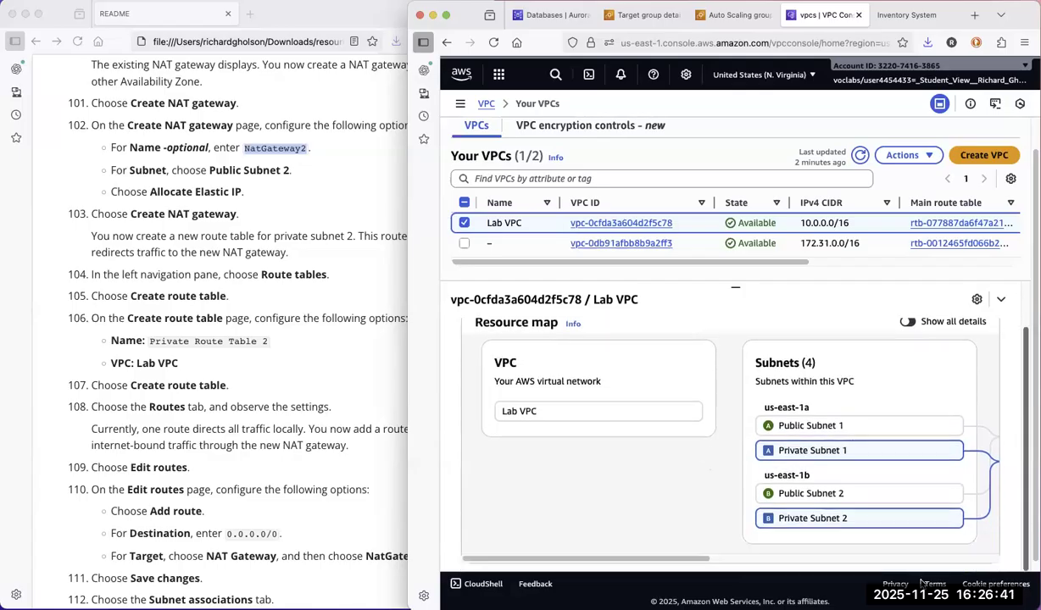
drag(695, 559, 821, 559)
scroll(820, 558, left, 2)
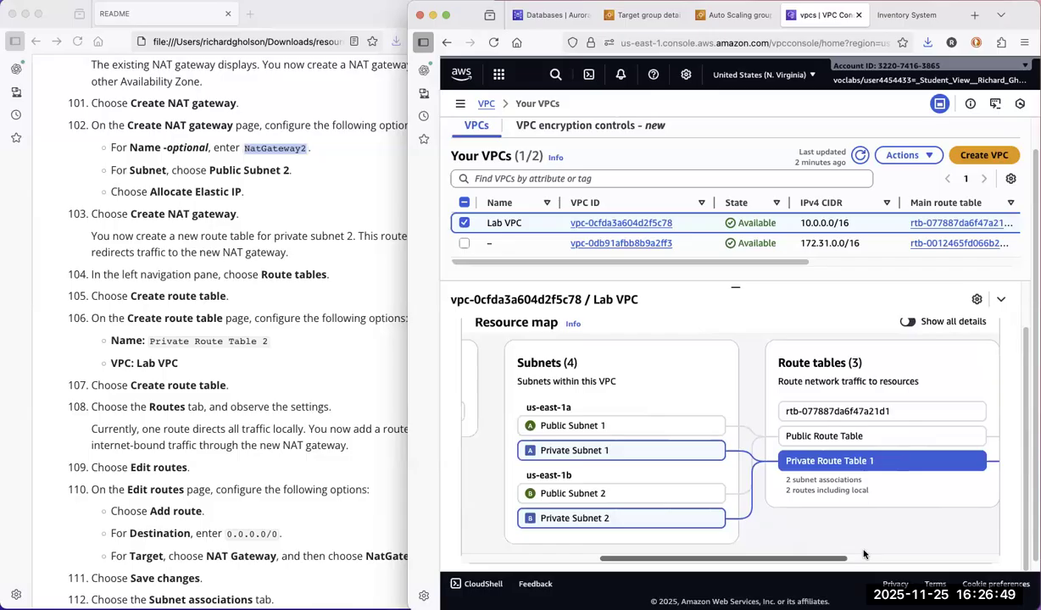
scroll(861, 550, right, 5)
scroll(915, 545, right, 7)
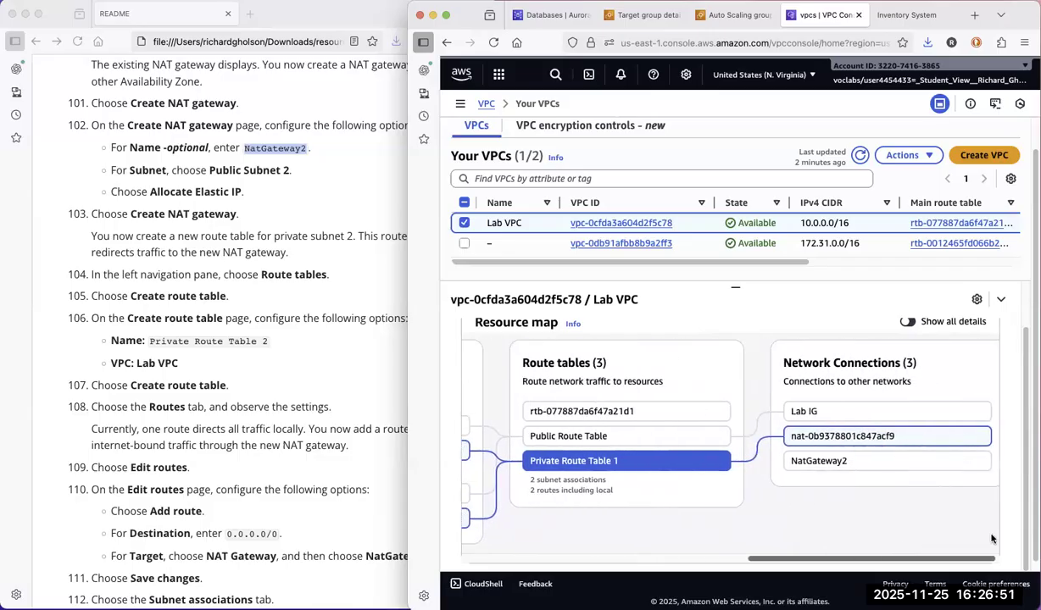
scroll(884, 547, left, 10)
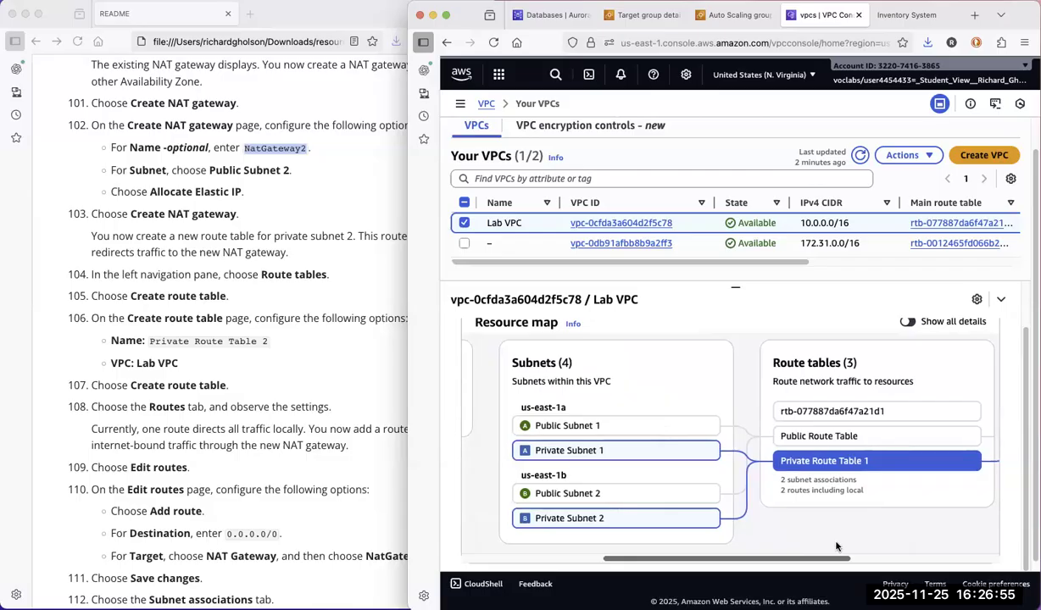
scroll(905, 510, right, 9)
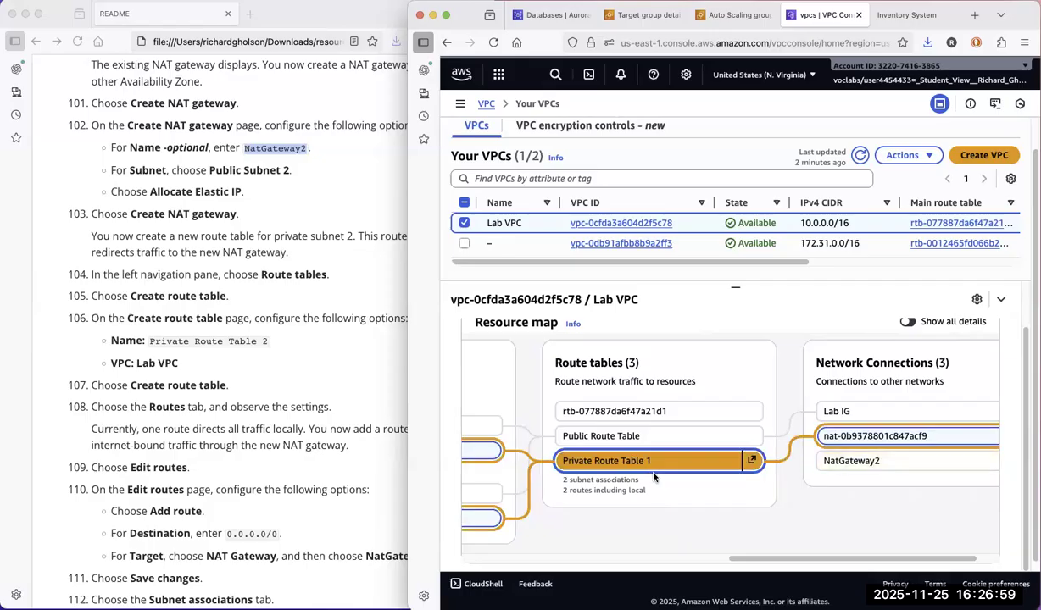
drag(746, 561, 628, 569)
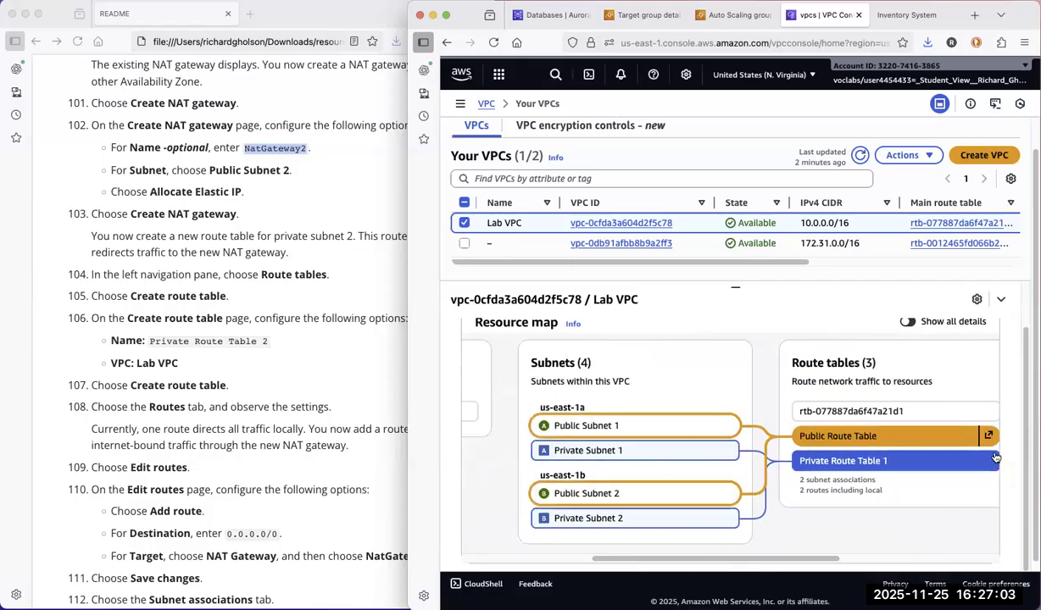
Start a new route table from the route tables list and name it Private Route Table 2, copying the name from the README.
click(990, 461)
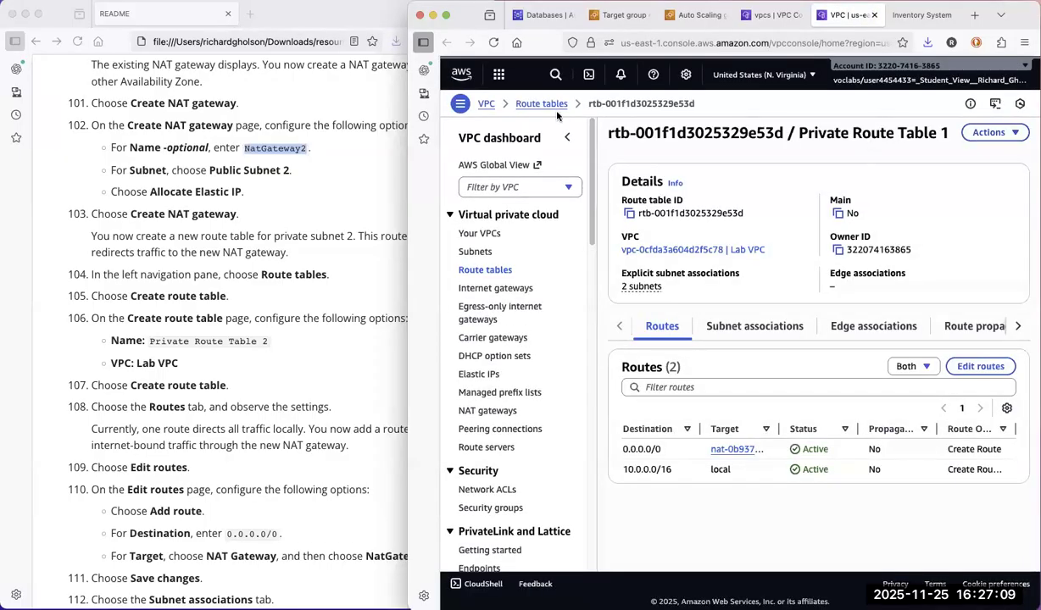
click(525, 103)
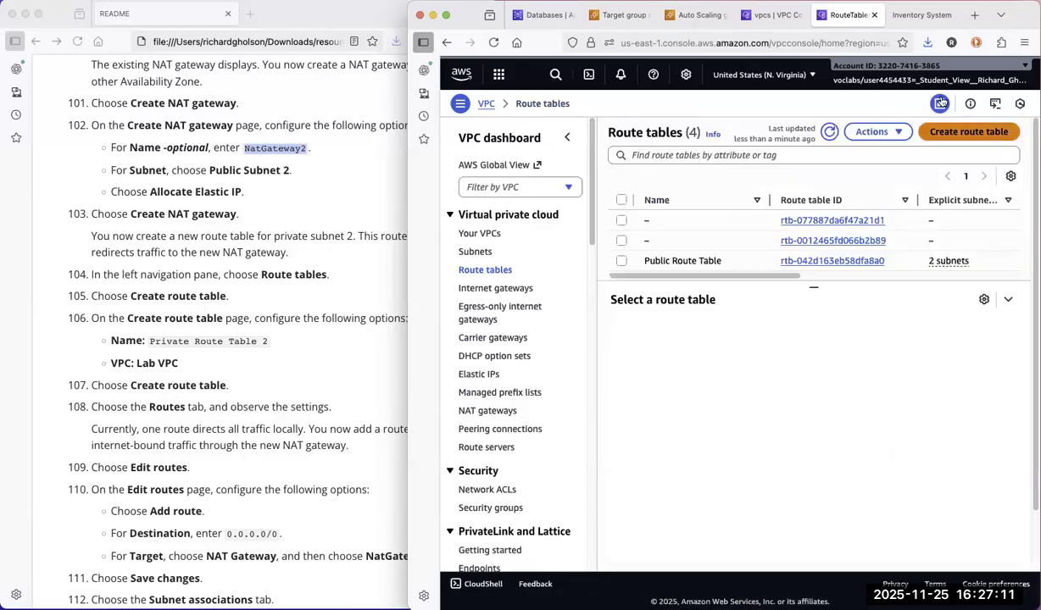
click(945, 132)
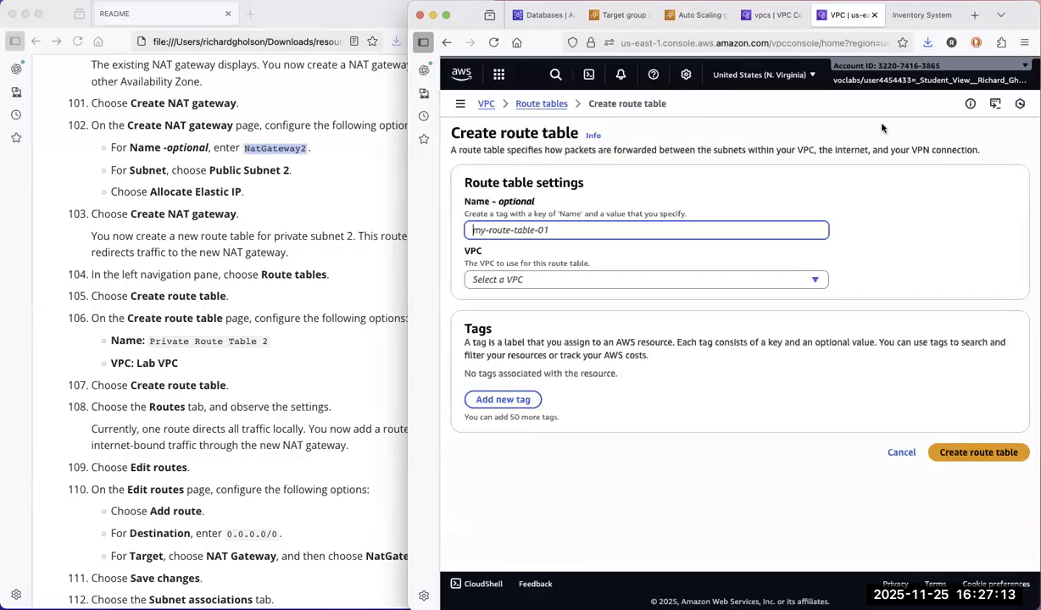
click(150, 341)
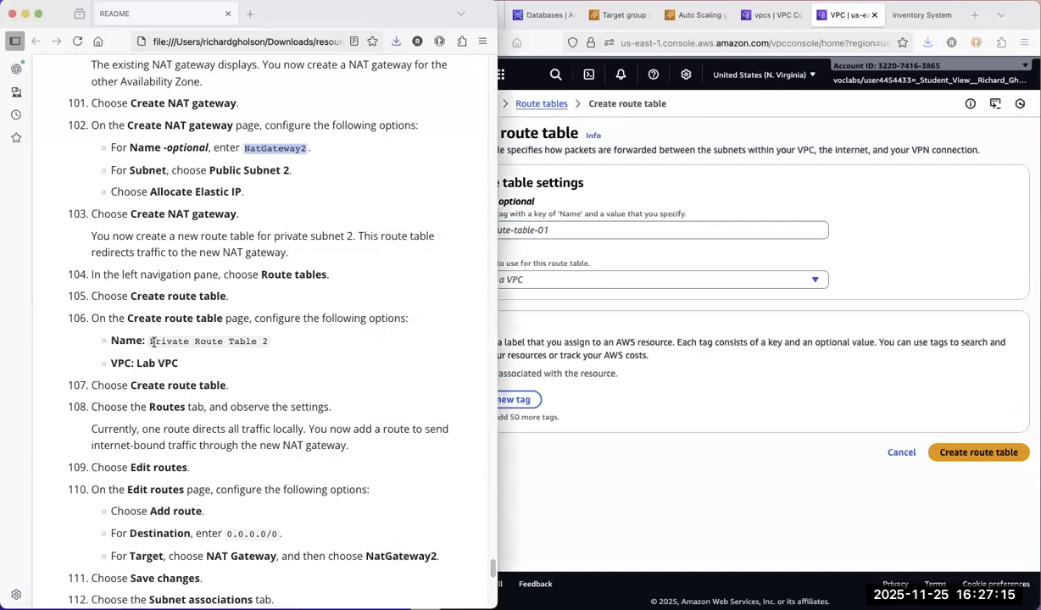
drag(150, 340, 282, 341)
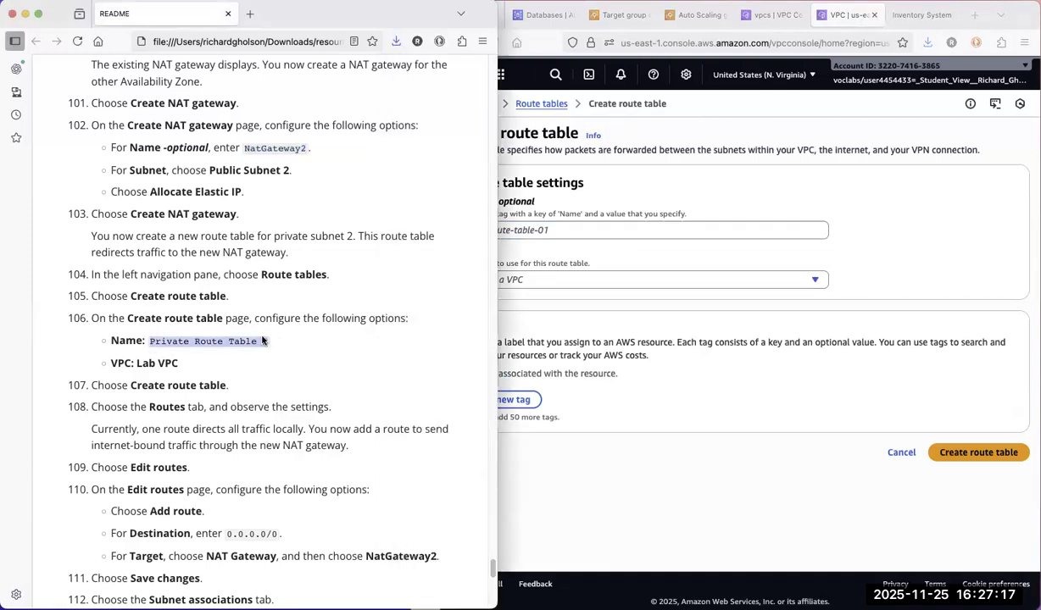
right_click(243, 339)
click(256, 336)
click(563, 228)
right_click(564, 229)
click(585, 301)
Assign the new route table to Lab VPC and create it.
click(517, 278)
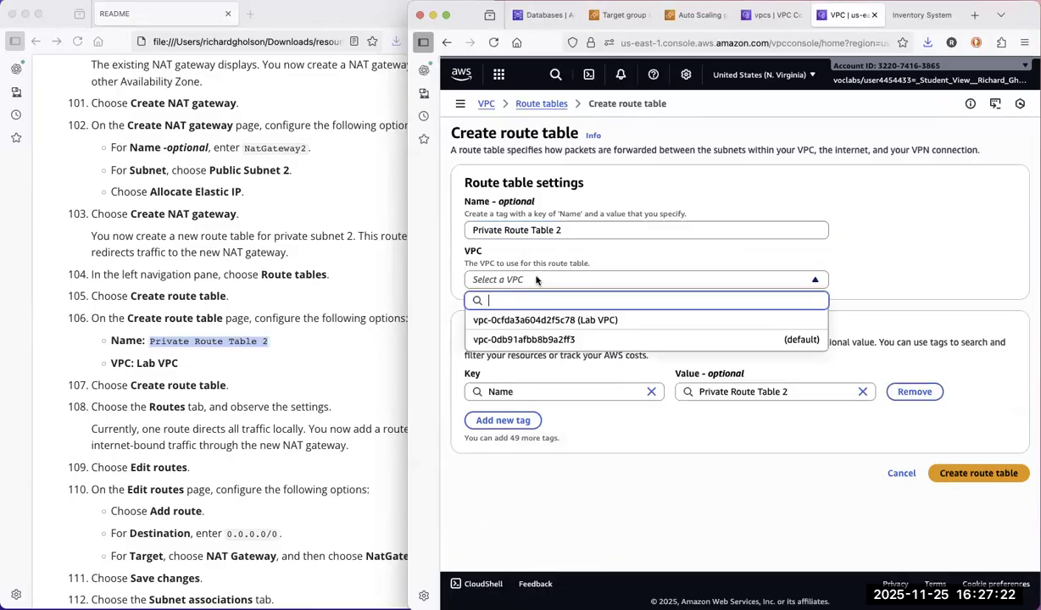
click(547, 320)
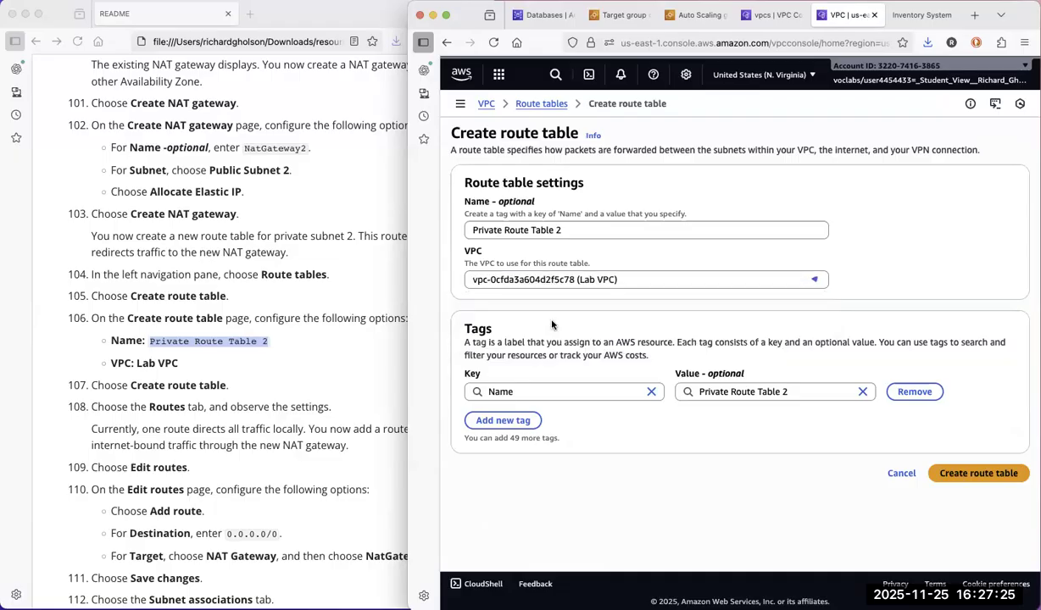
click(942, 472)
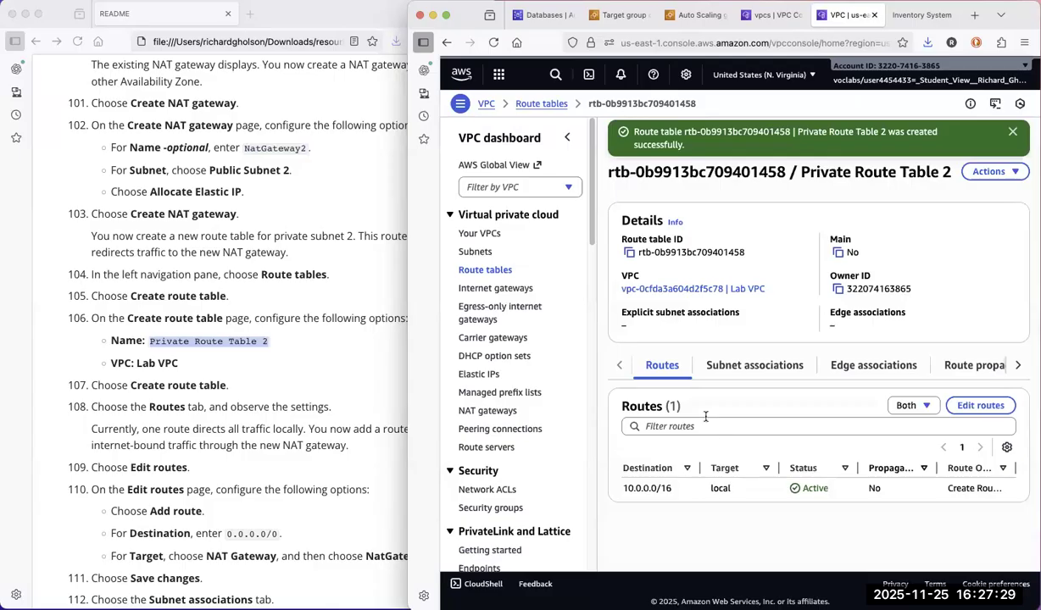
Check the README's routing instructions and add a route with destination 0.0.0.0/0 to Private Route Table 2.
click(320, 441)
scroll(356, 445, up, 2)
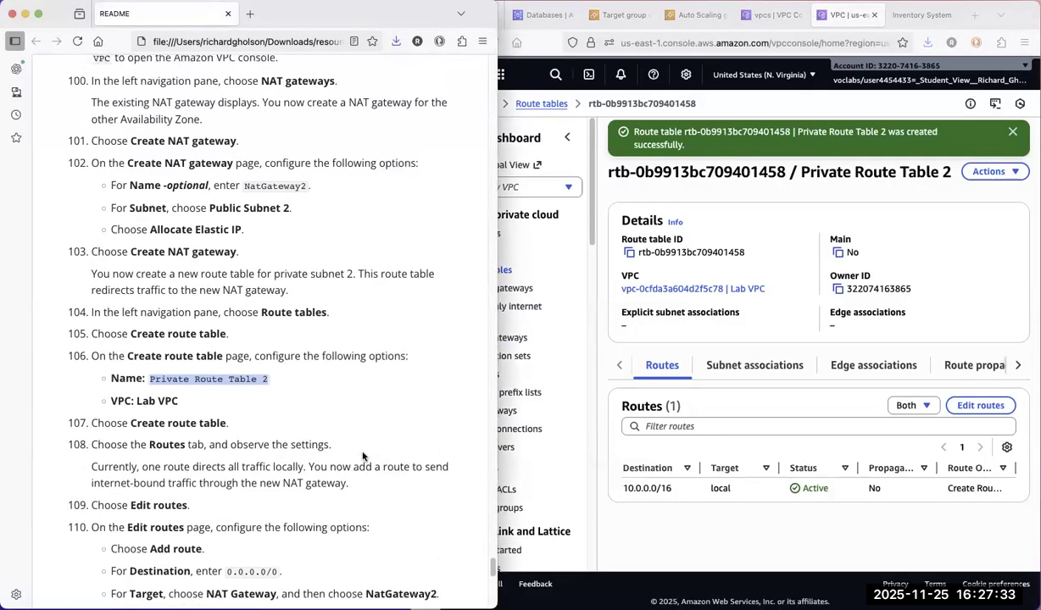
scroll(363, 457, down, 5)
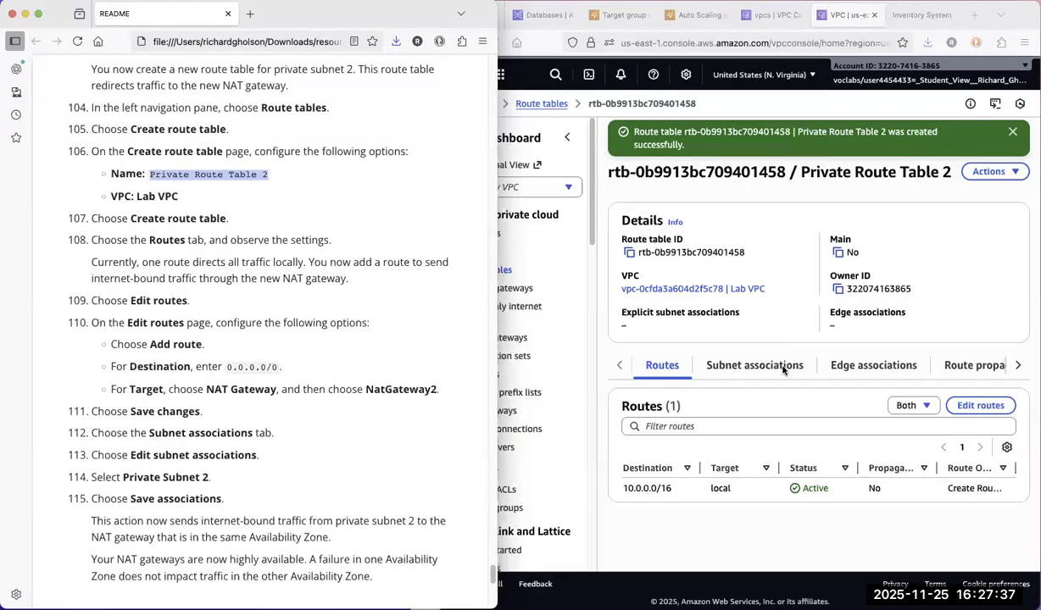
click(767, 399)
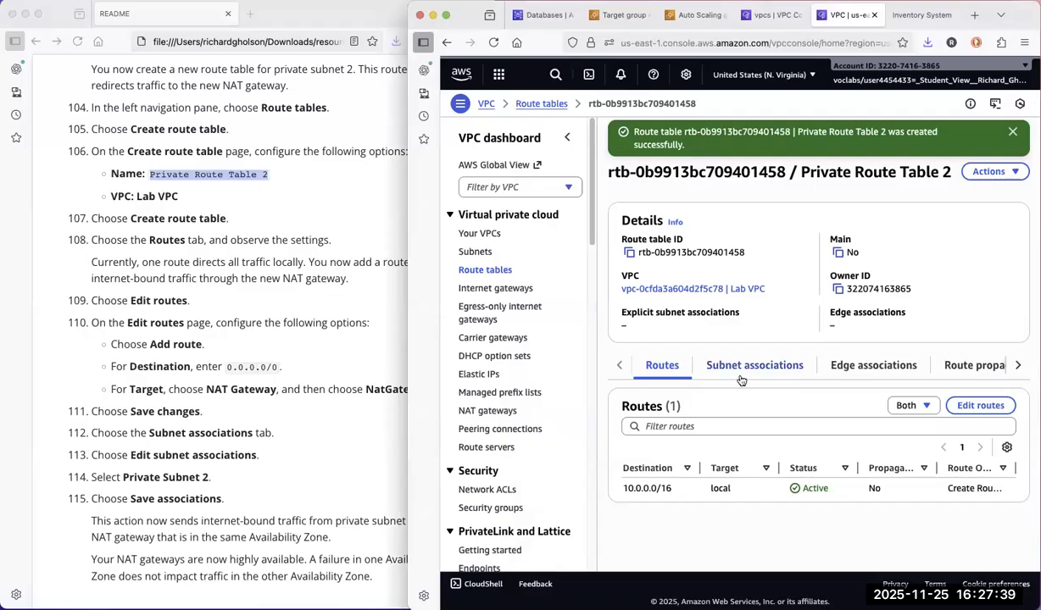
click(983, 408)
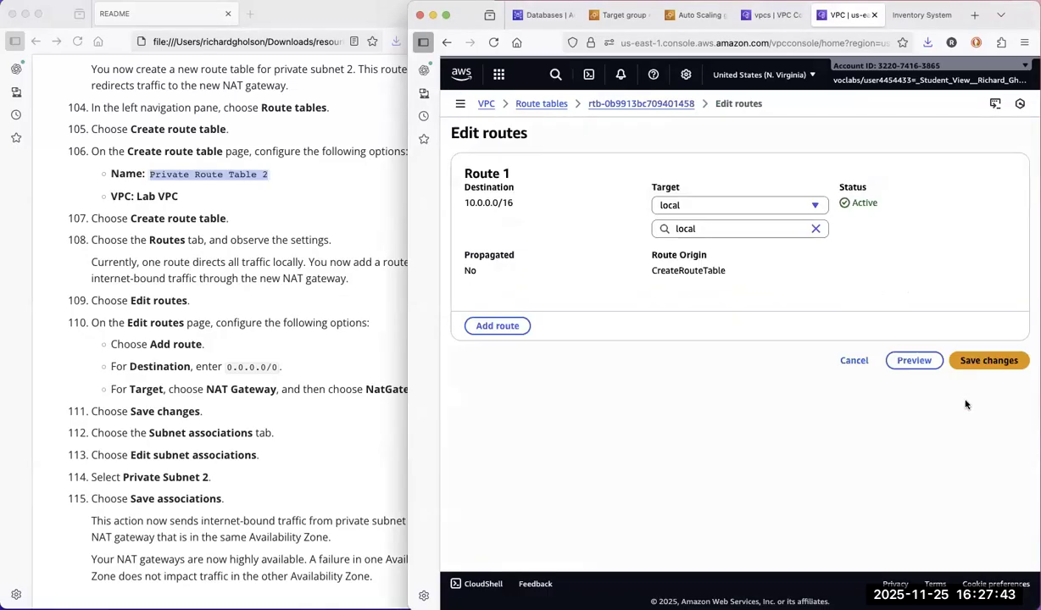
click(501, 326)
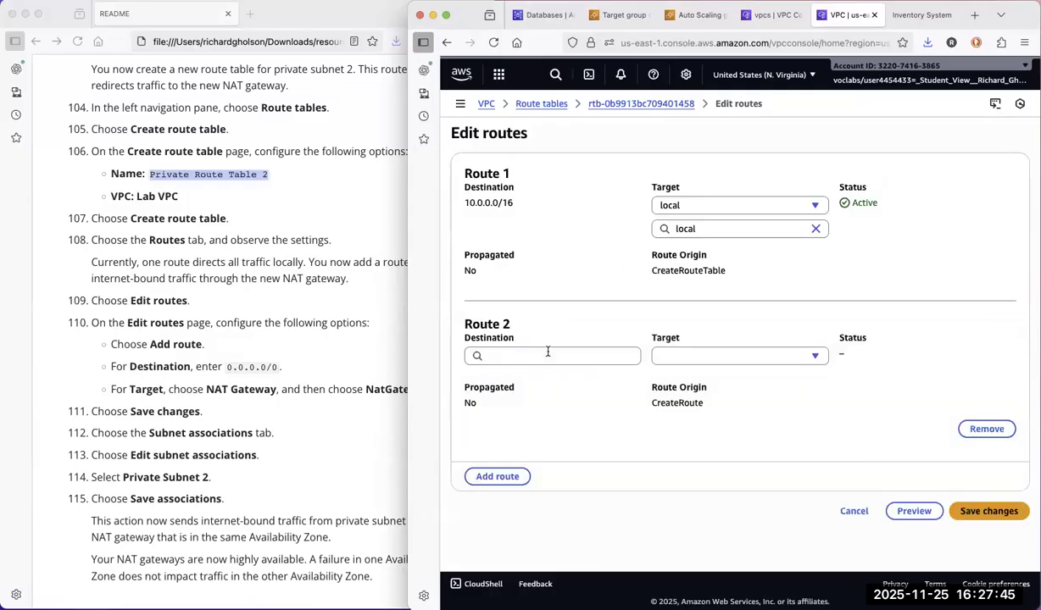
click(594, 356)
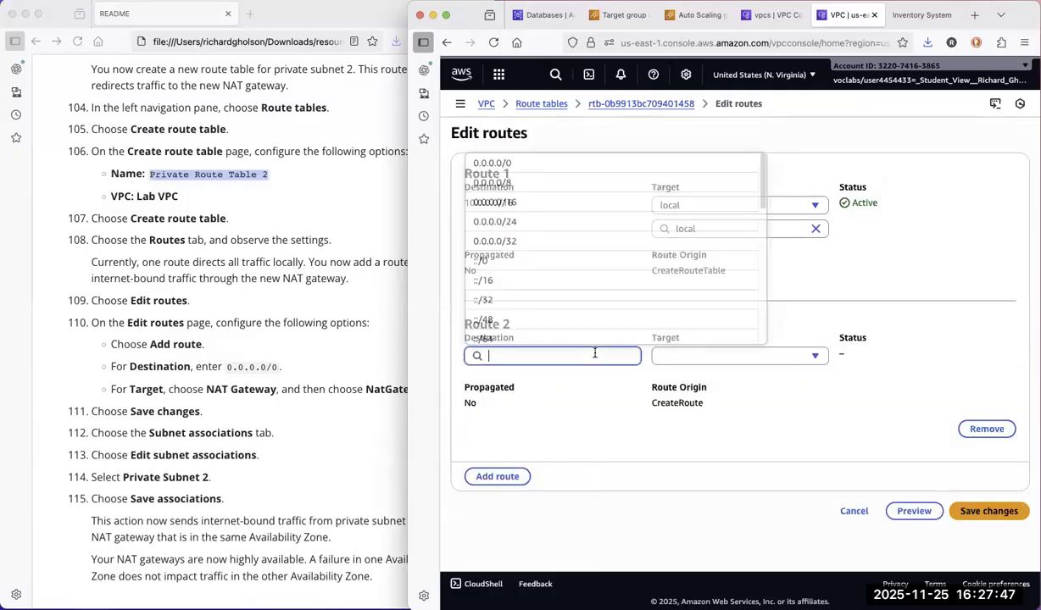
click(490, 164)
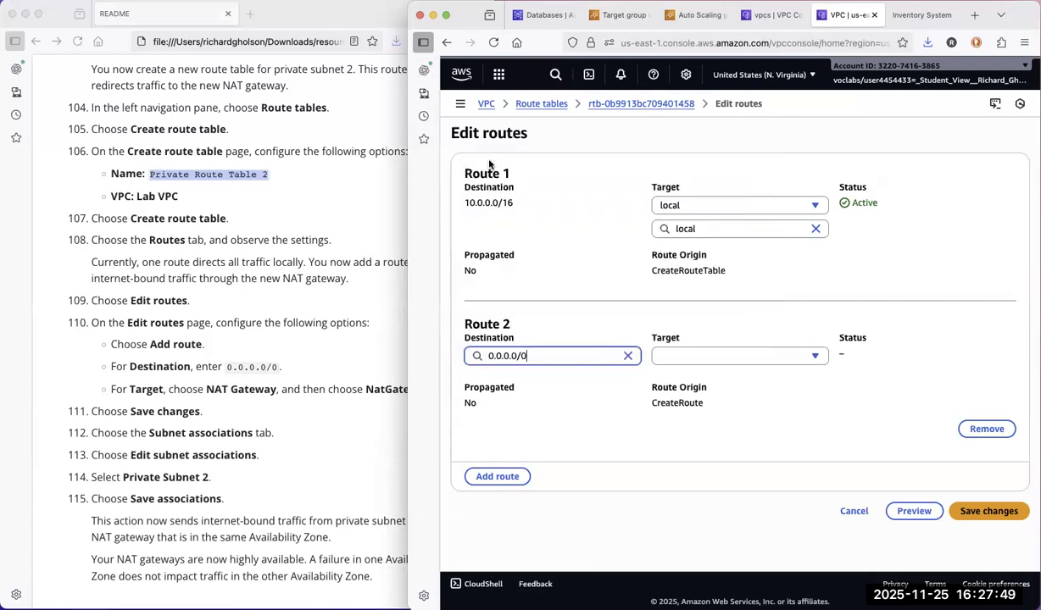
Set the 0.0.0.0/0 route's target to the NAT gateway NatGateway2 and save the route changes.
click(764, 357)
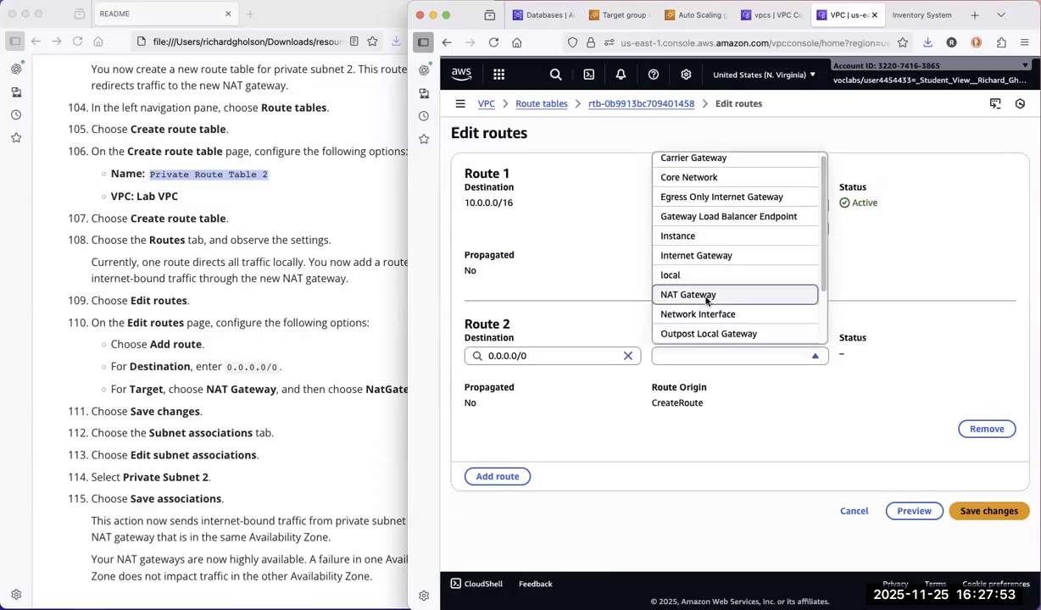
click(695, 299)
click(731, 380)
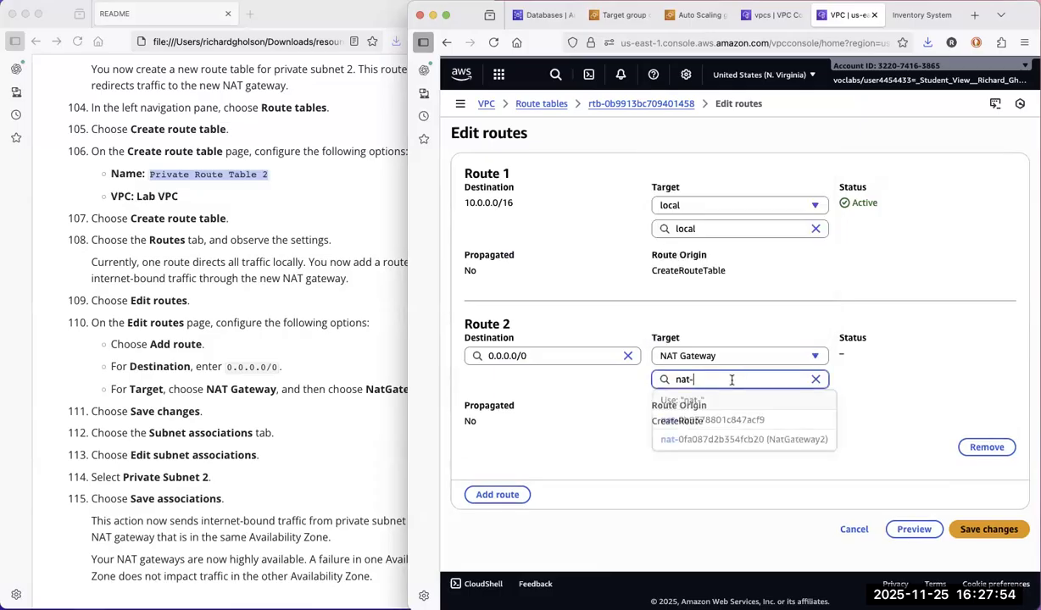
click(761, 441)
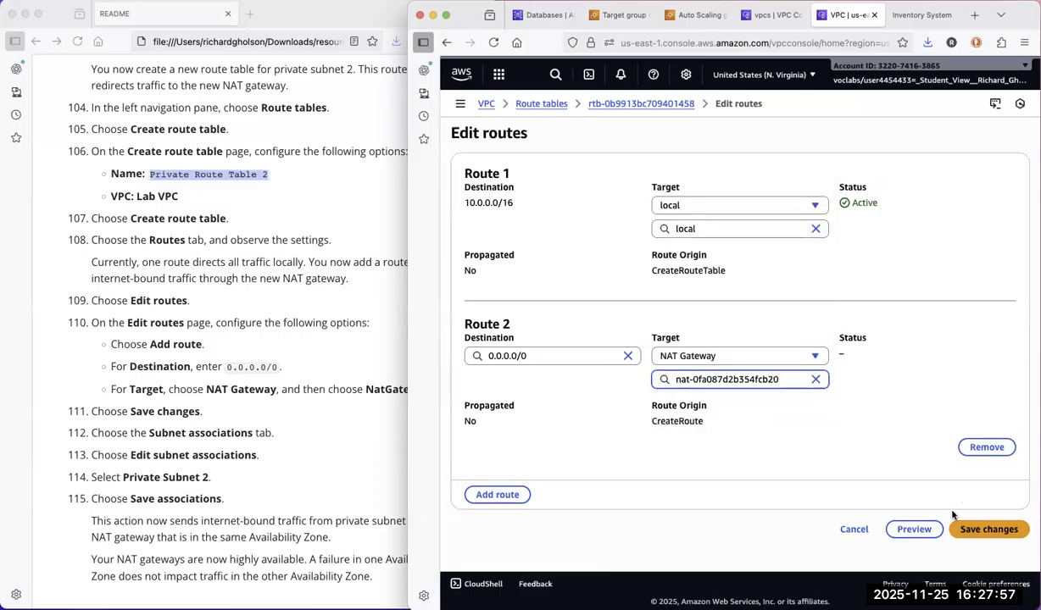
click(984, 529)
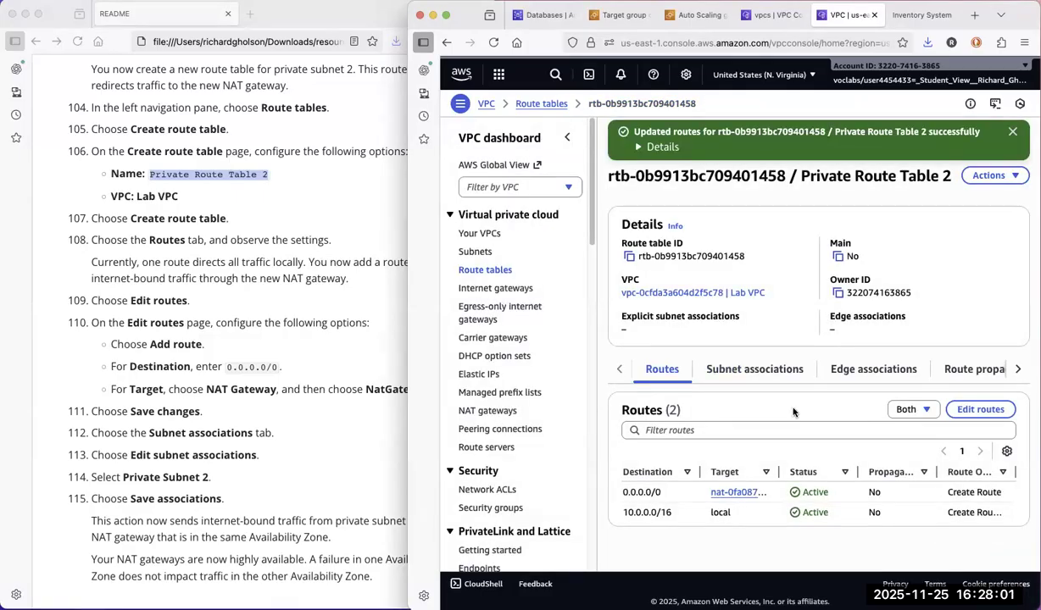
Associate Private Subnet 2 with Private Route Table 2 and save the association.
click(760, 369)
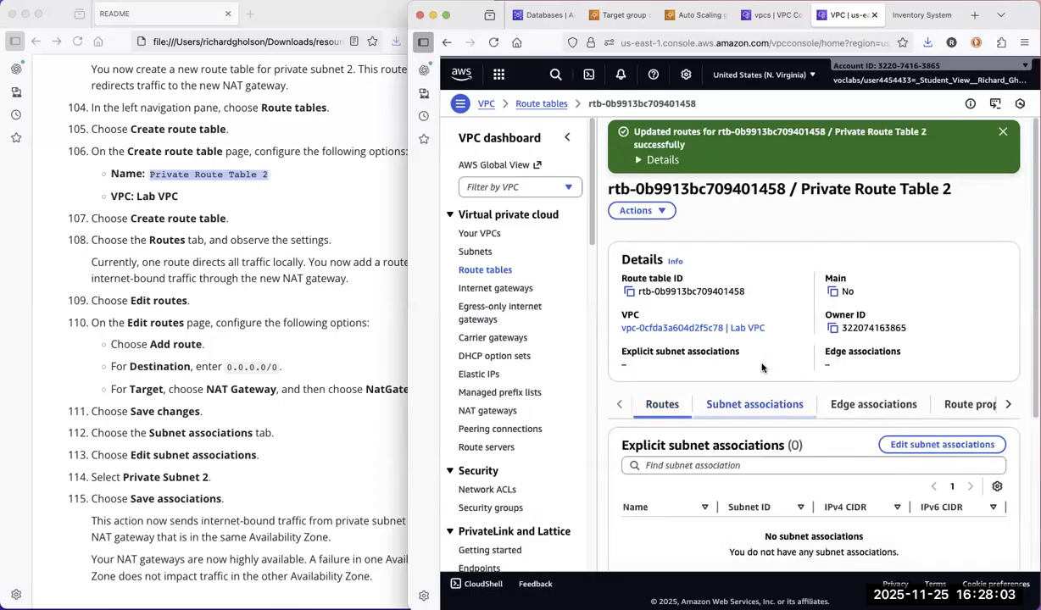
click(942, 445)
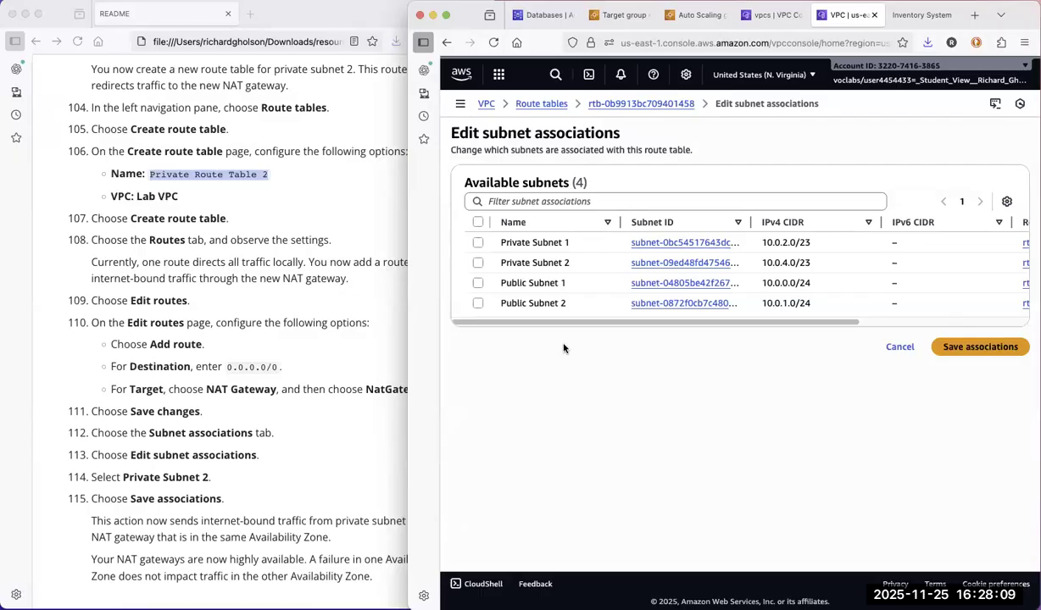
click(478, 264)
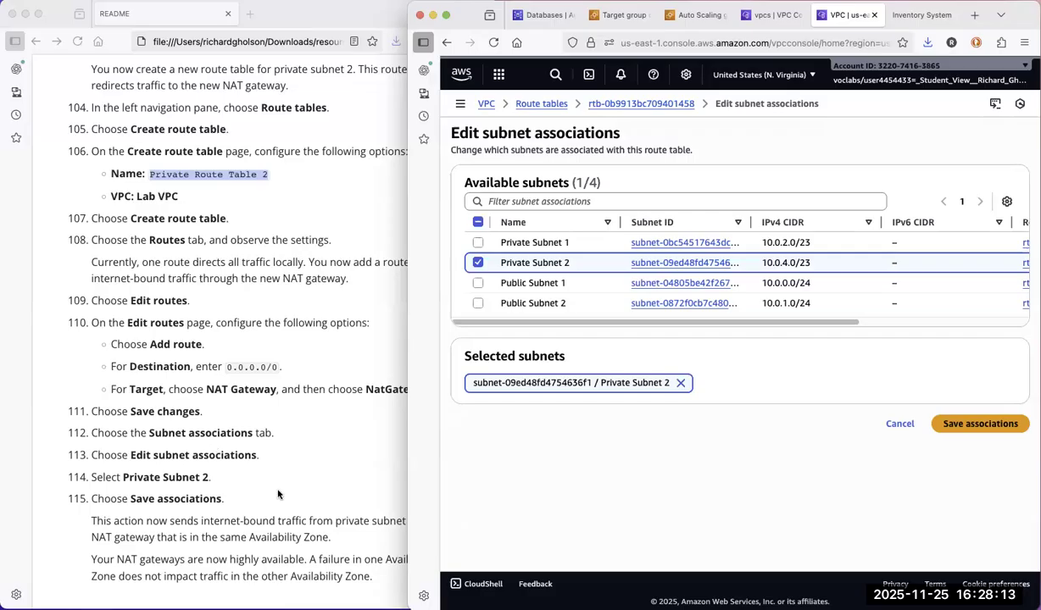
click(996, 425)
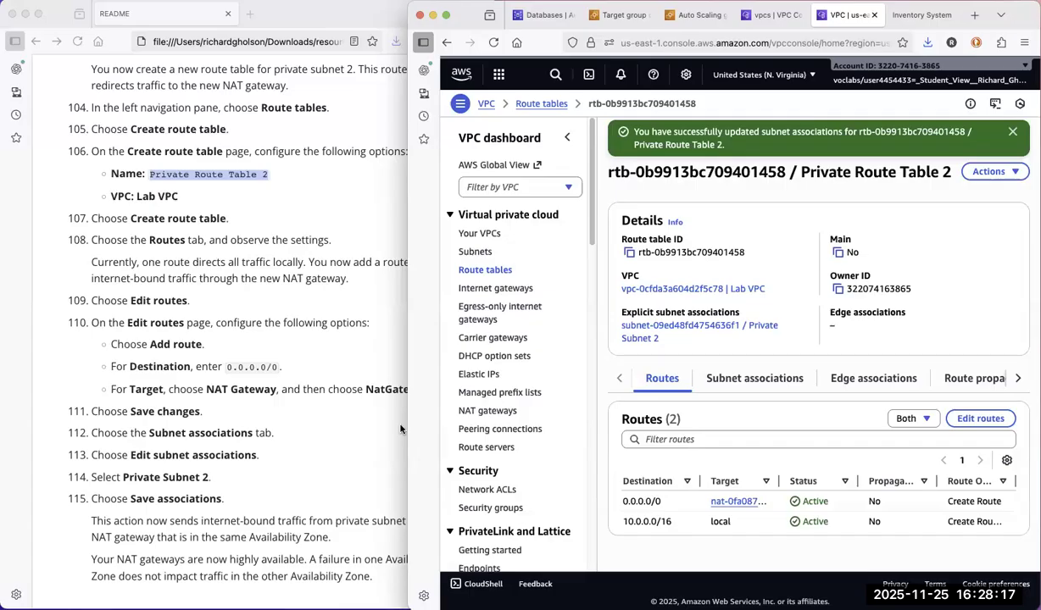
Read the README's closing instructions, widen the console window, and reopen Lab VPC's resource map from the refreshed VPC list.
scroll(322, 456, up, 3)
click(322, 456)
scroll(330, 441, down, 5)
click(532, 453)
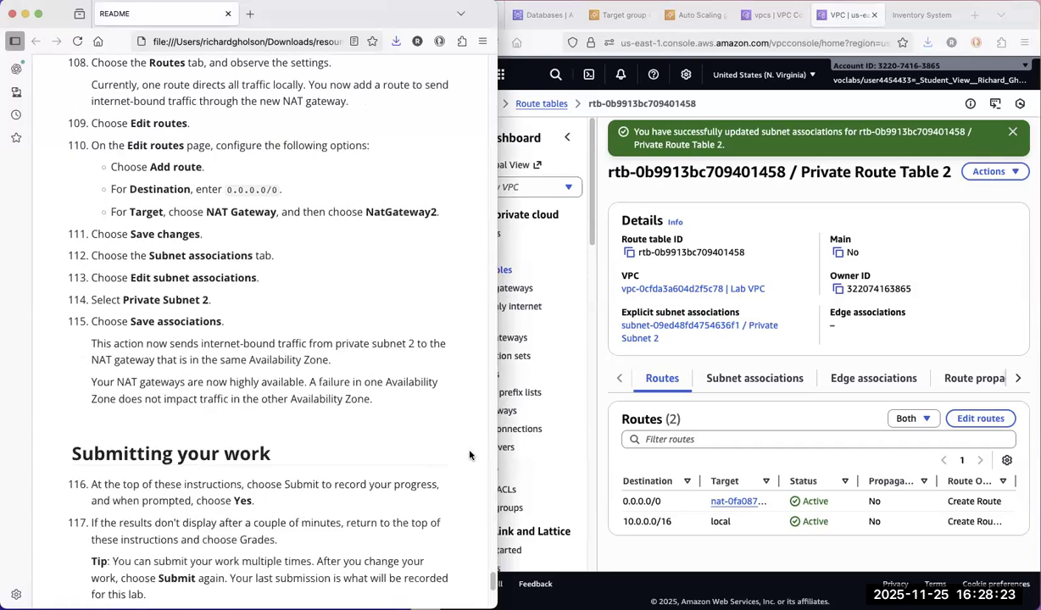
drag(220, 430, 136, 420)
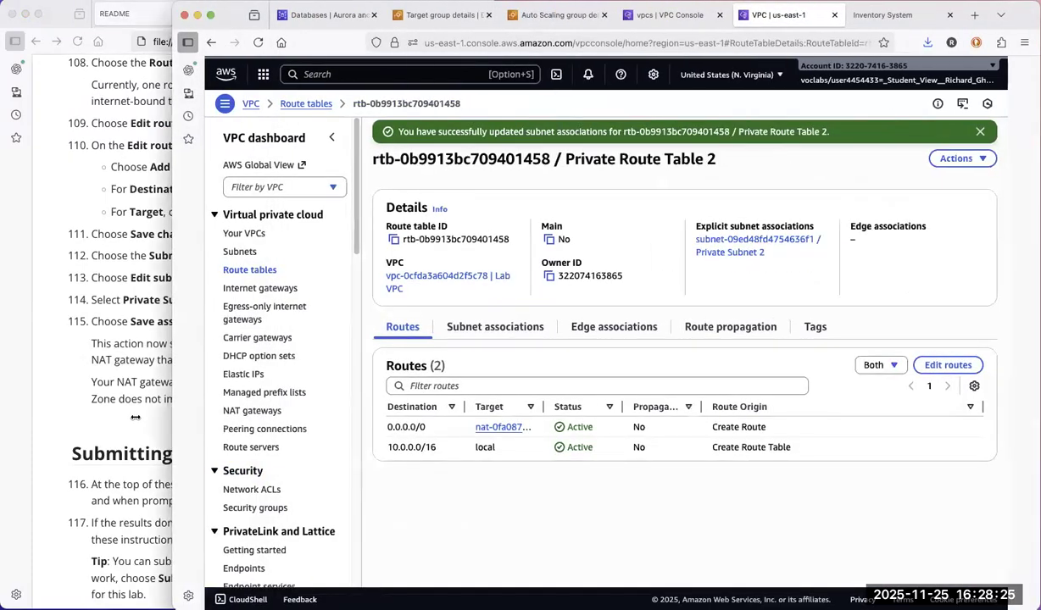
click(642, 17)
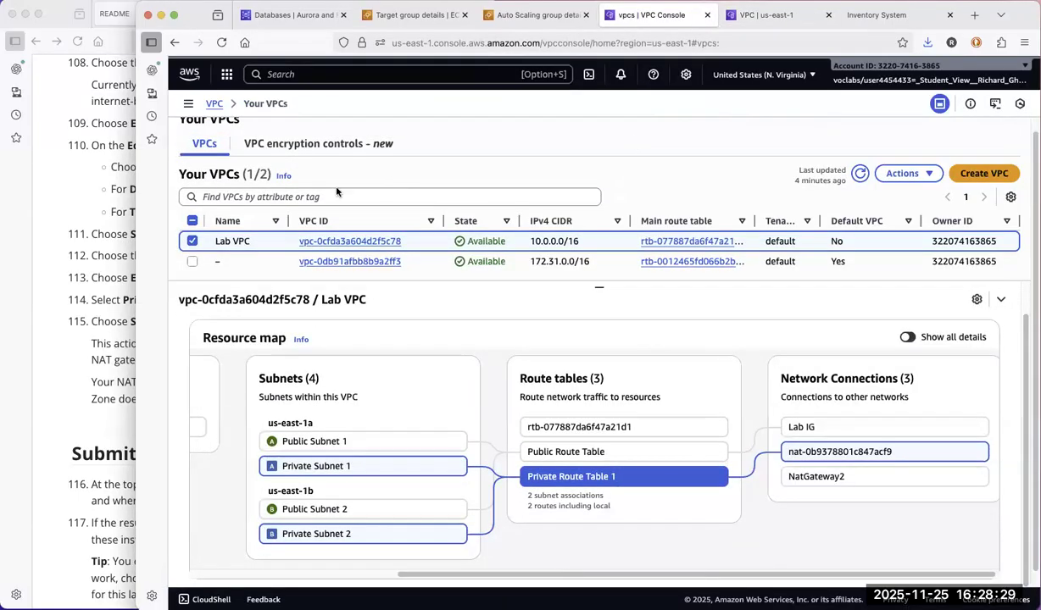
click(858, 173)
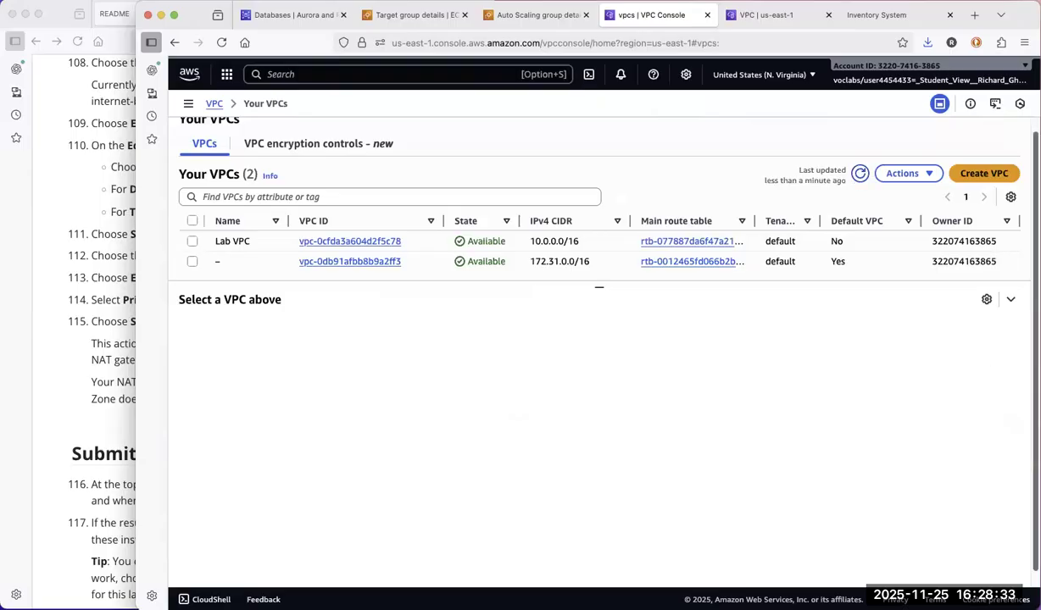
scroll(583, 339, down, 1)
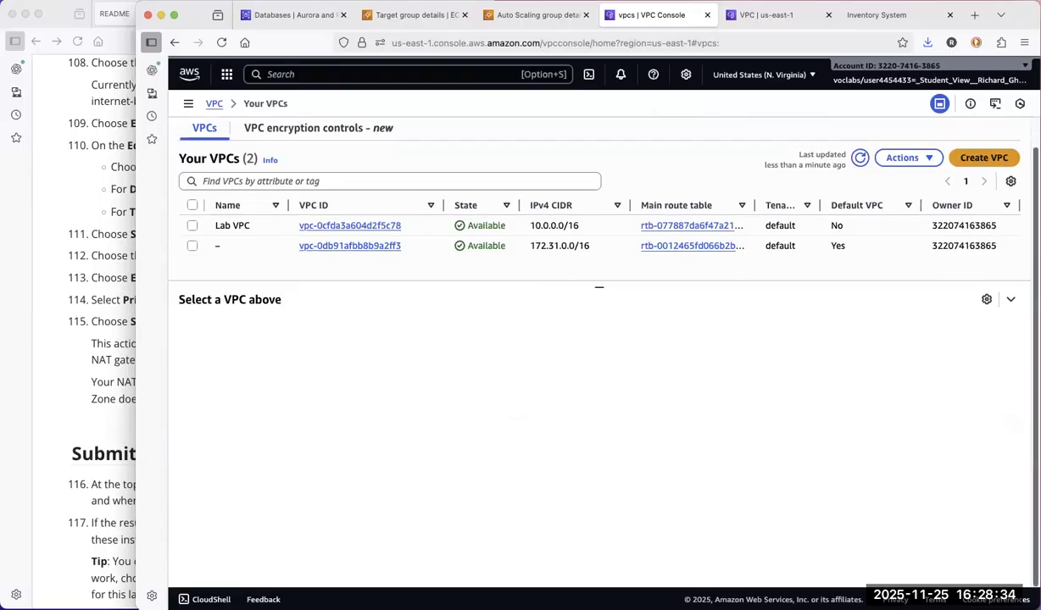
click(192, 227)
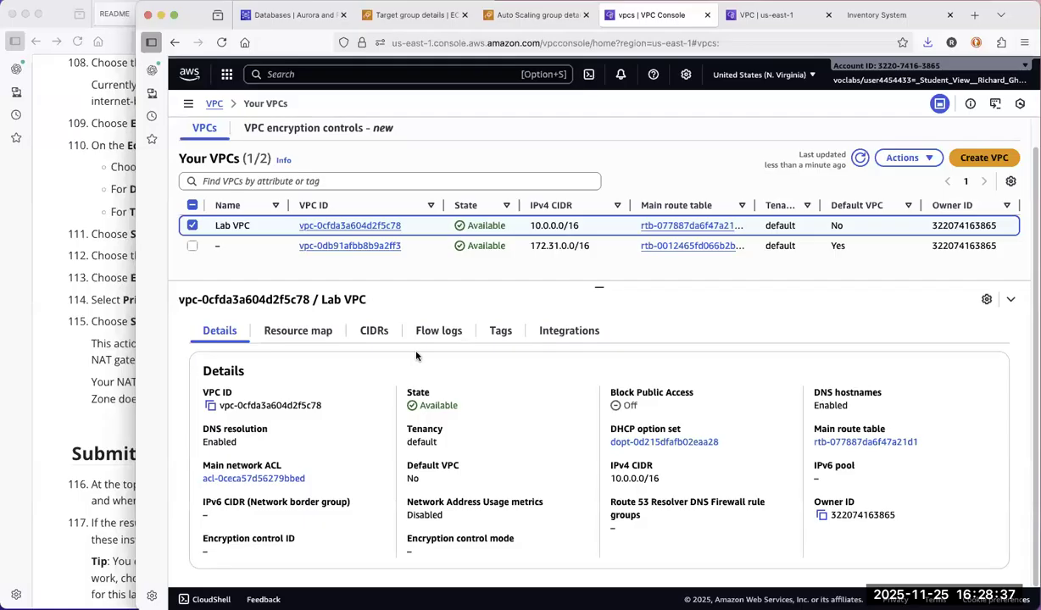
click(298, 333)
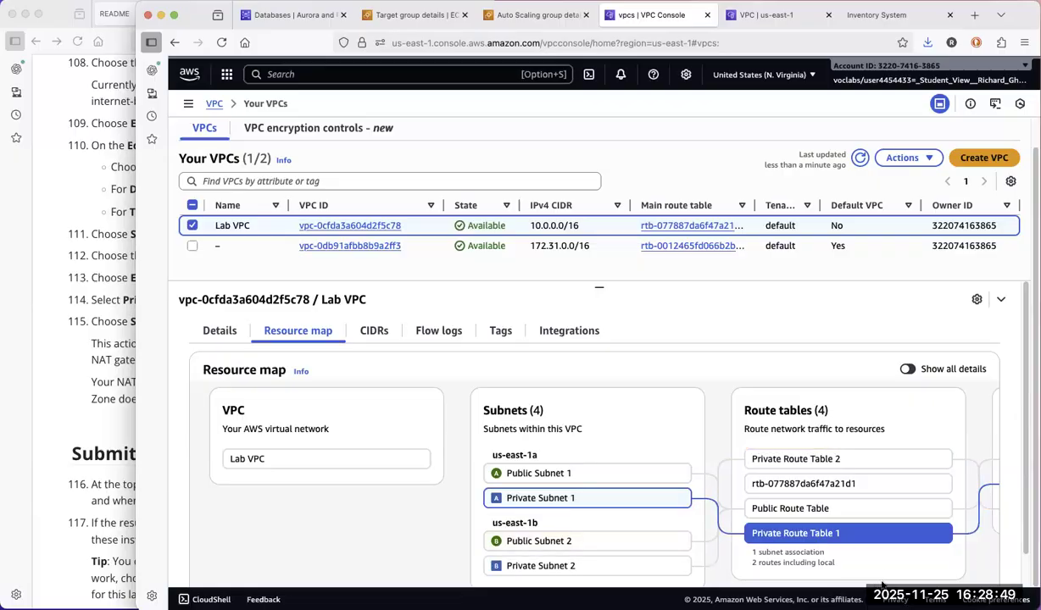
Trace the routing paths of Private Subnet 1 and Private Subnet 2 to their NAT gateways in the resource map, and return to the README.
drag(1025, 546, 1026, 579)
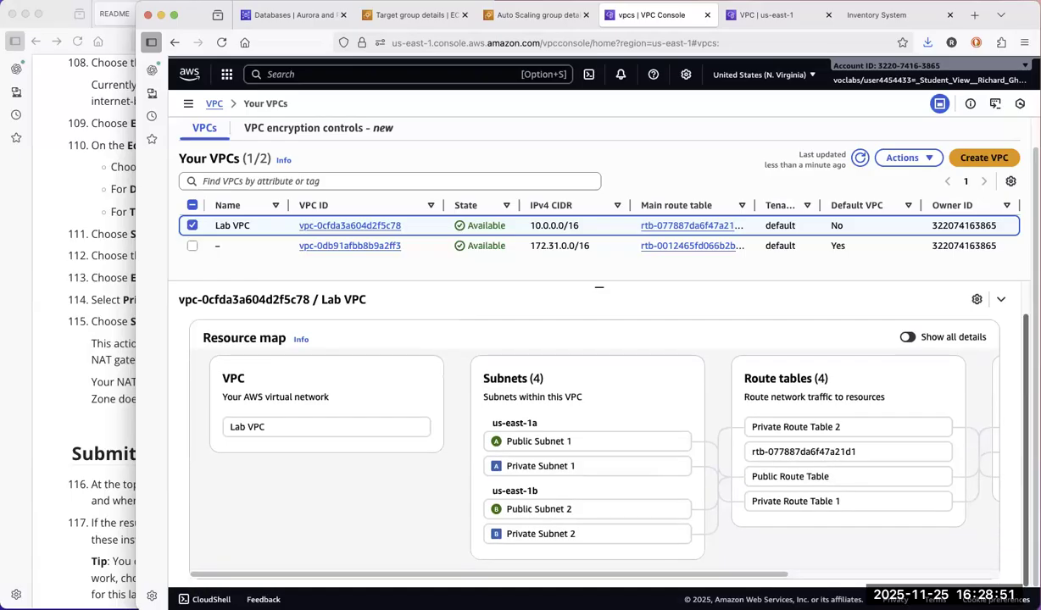
scroll(871, 576, right, 5)
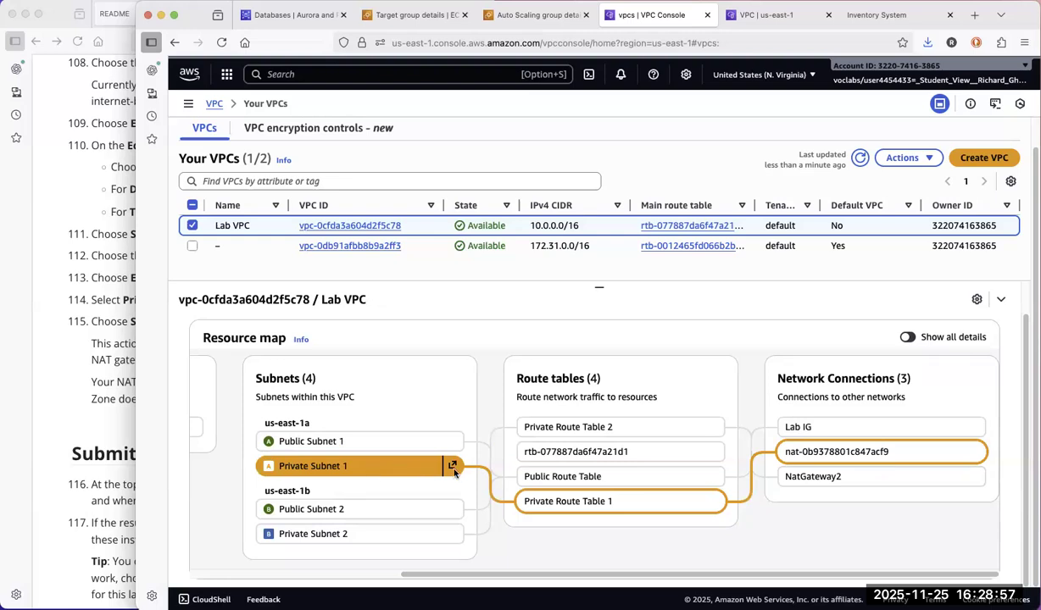
click(630, 510)
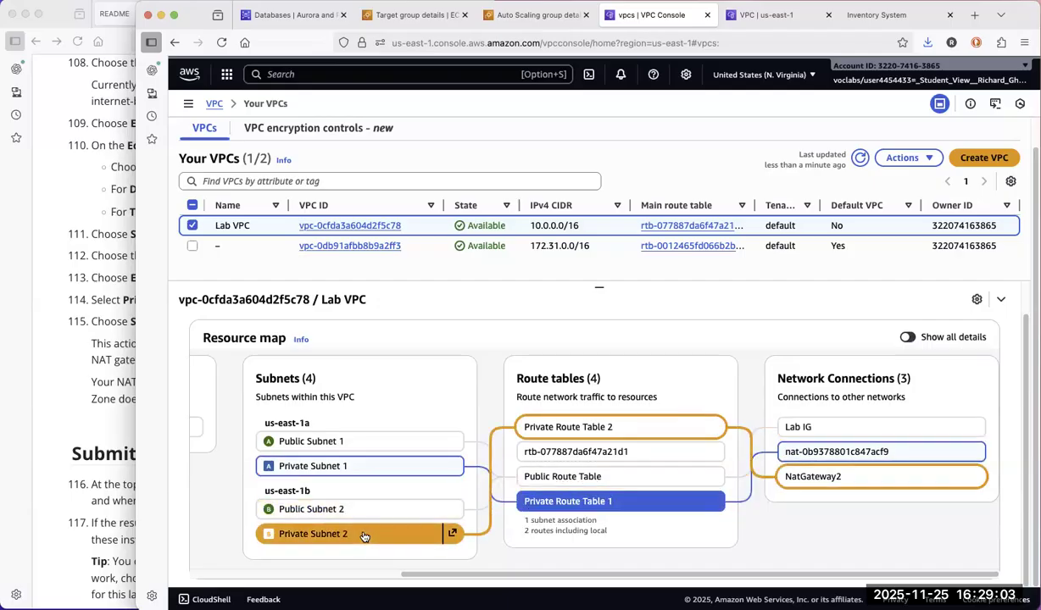
click(365, 535)
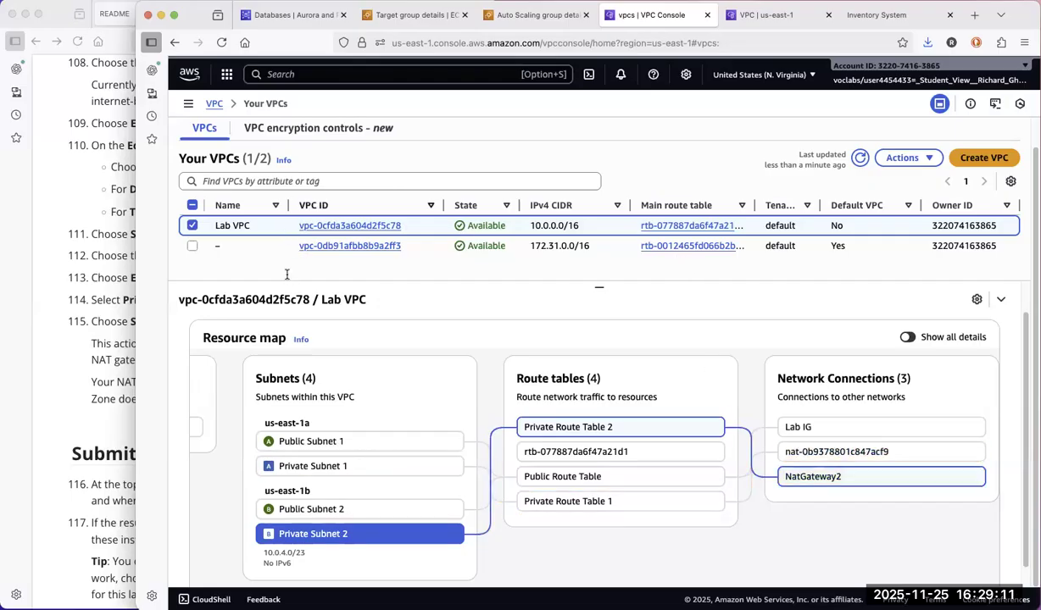
click(96, 436)
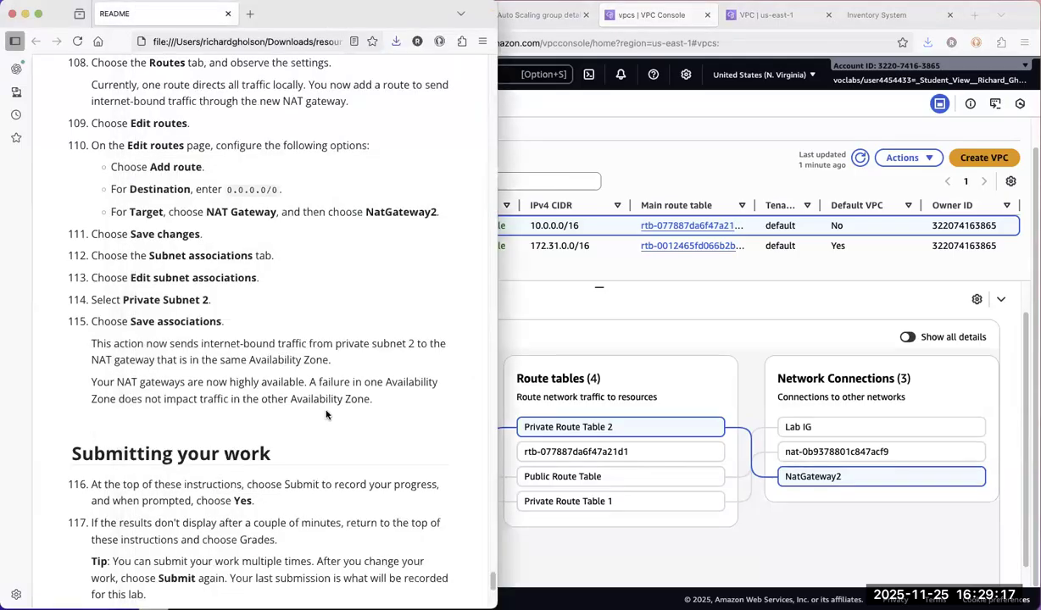